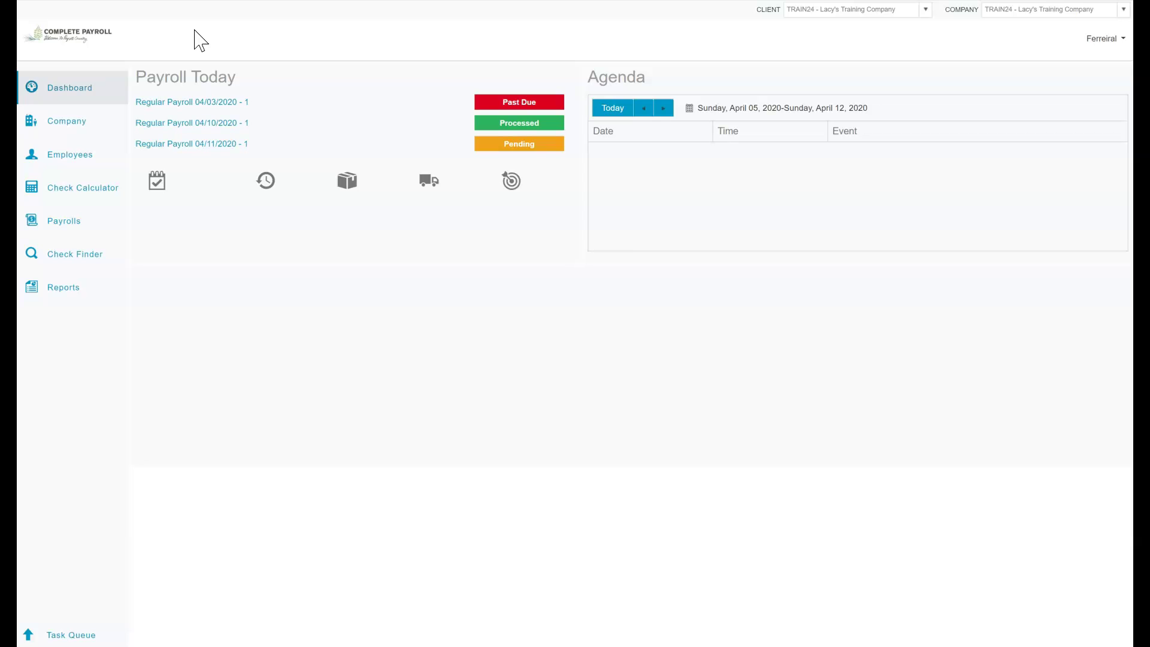
- Open the time off accrual records of employee number 10
left_click(69, 158)
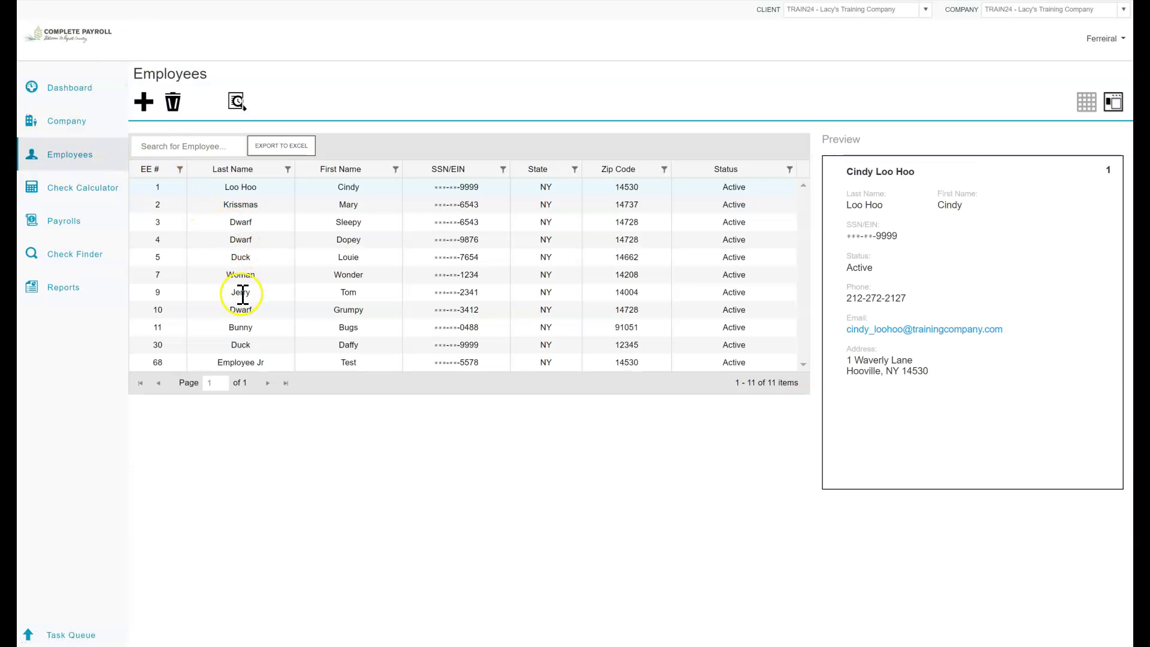
double_click(241, 309)
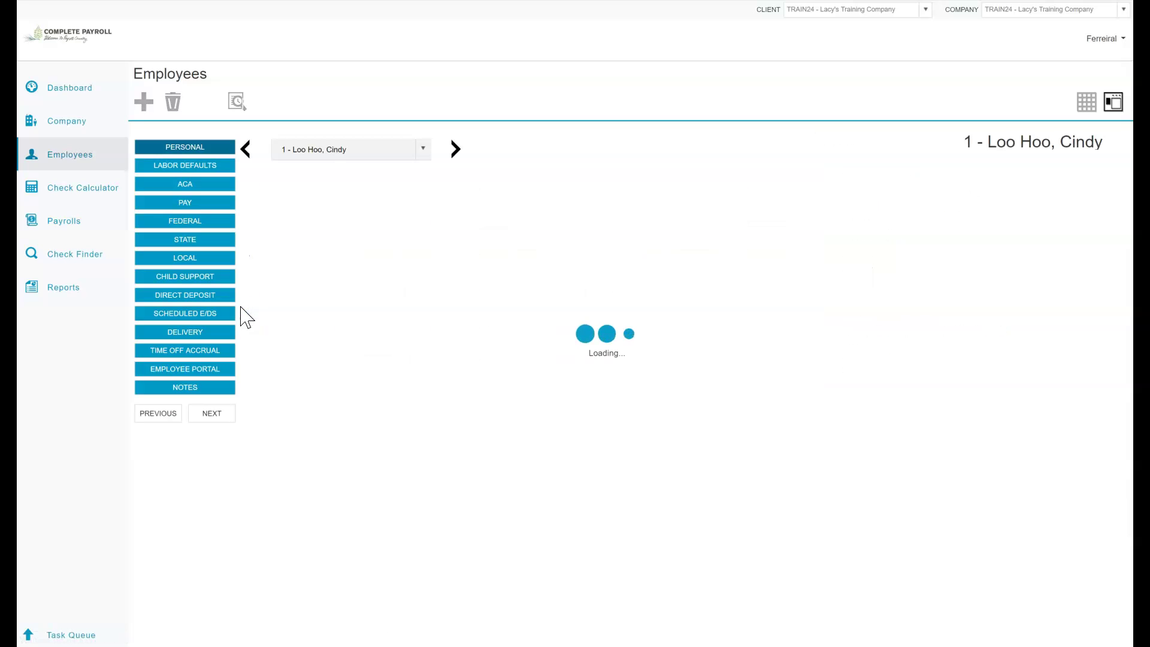
left_click(195, 342)
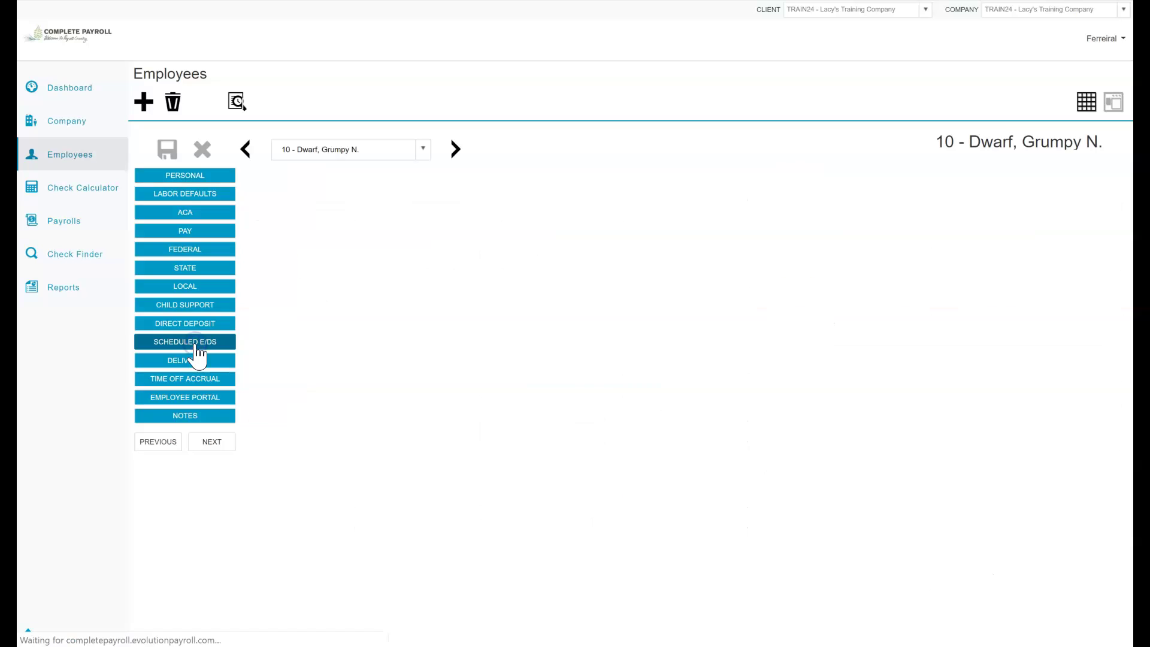
left_click(193, 379)
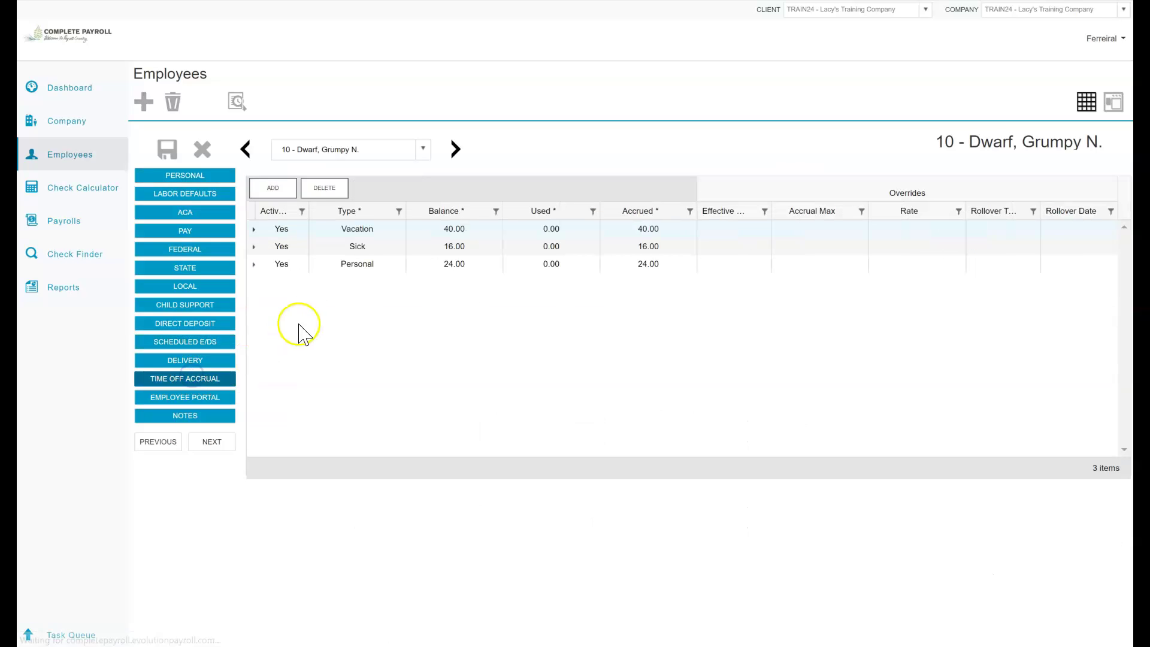
- Add an FFCRA Sick Plan accrual with an accrued value of 80 and the adjustment reason "FFCRA Entry"
left_click(277, 188)
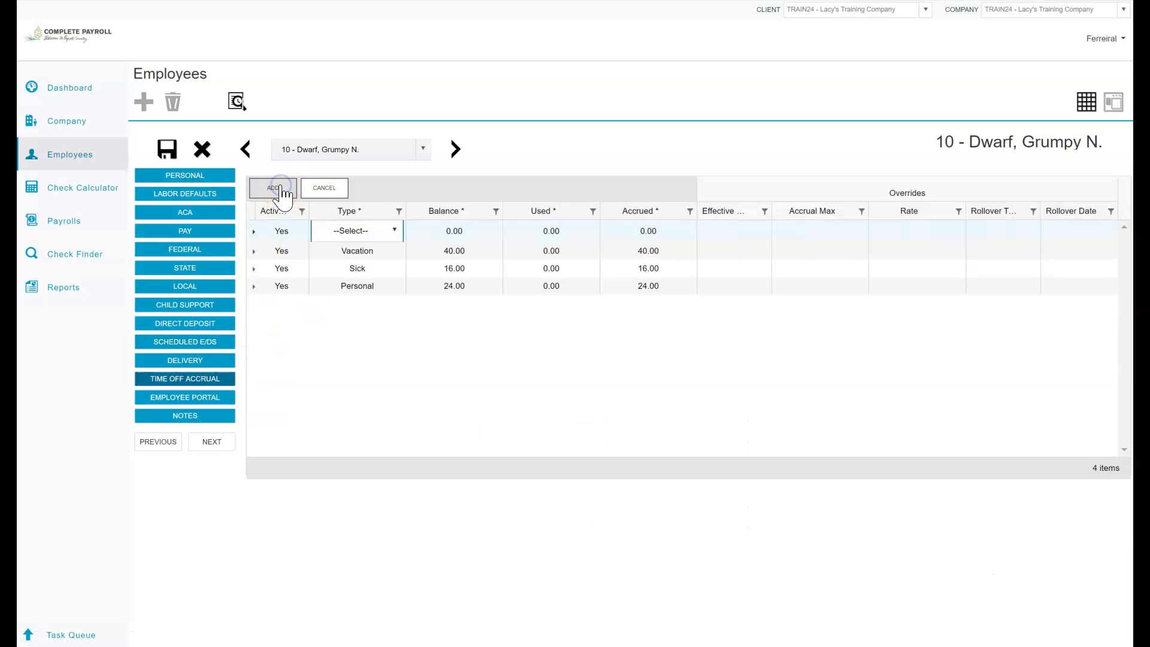
left_click(395, 231)
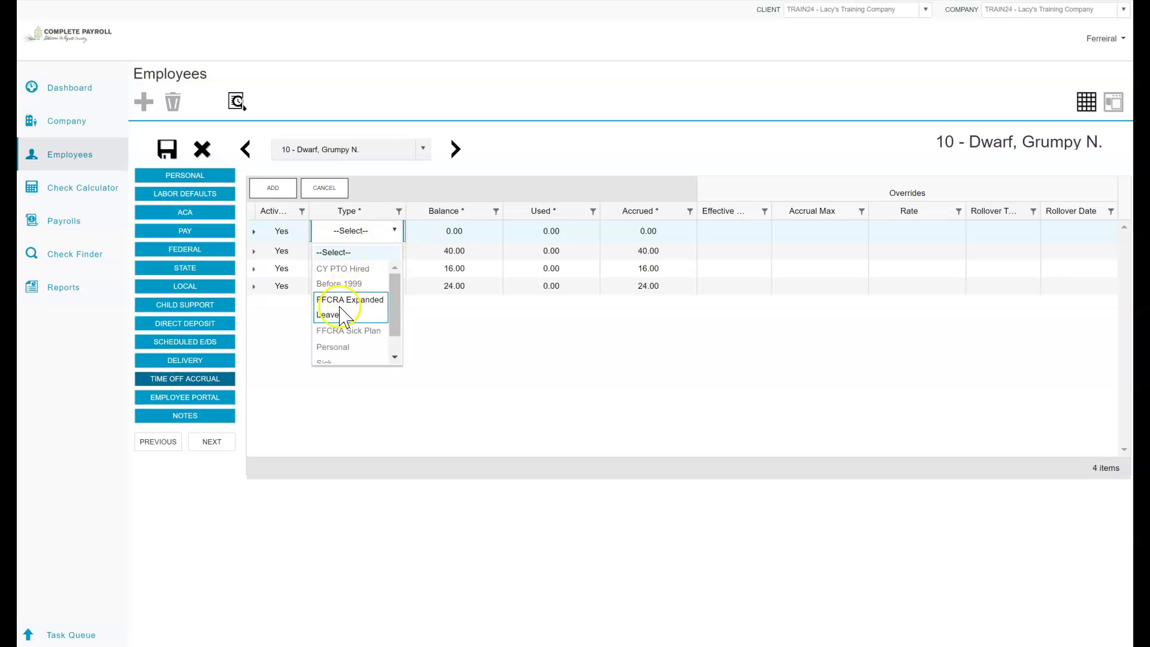
left_click(348, 330)
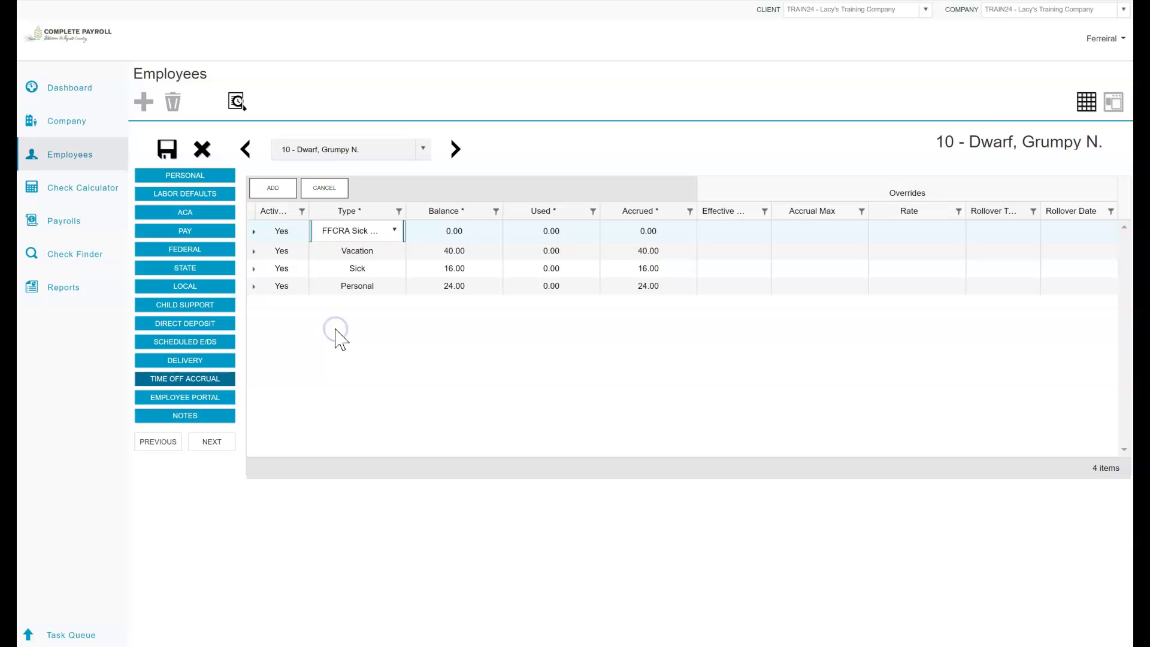
left_click(656, 230)
type("80")
left_click(739, 234)
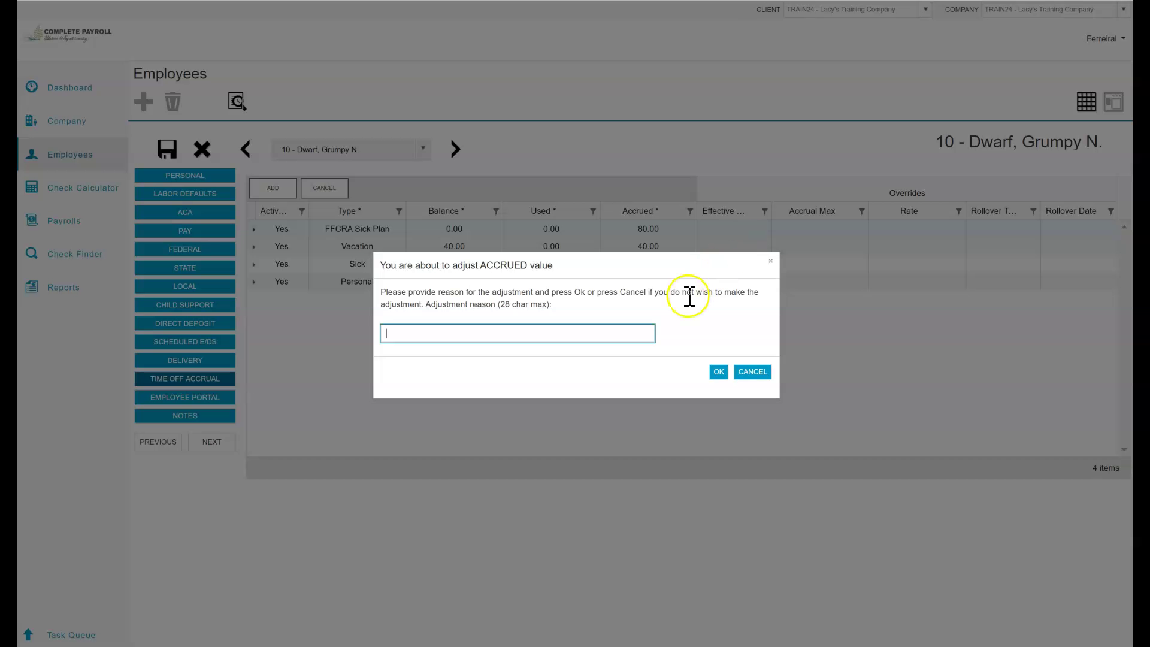
type("FFCRA Entry")
left_click(719, 372)
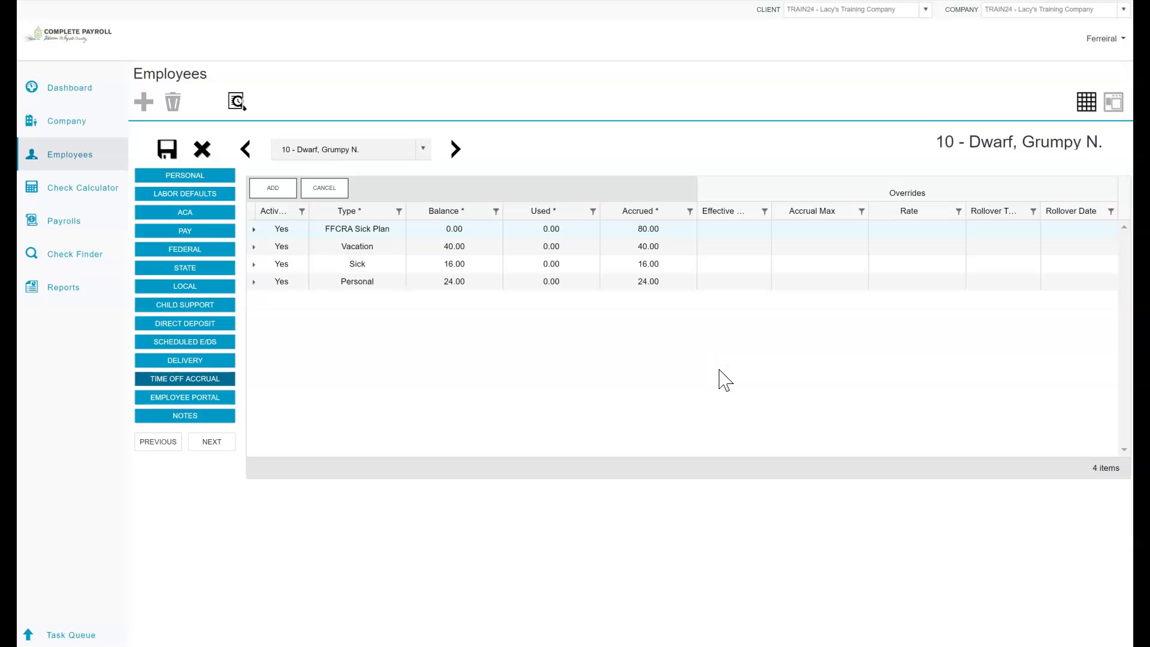
- Set the FFCRA Sick Plan's effective date to 04/01/2020 and save the record
left_click(742, 228)
left_click(761, 231)
left_click(774, 288)
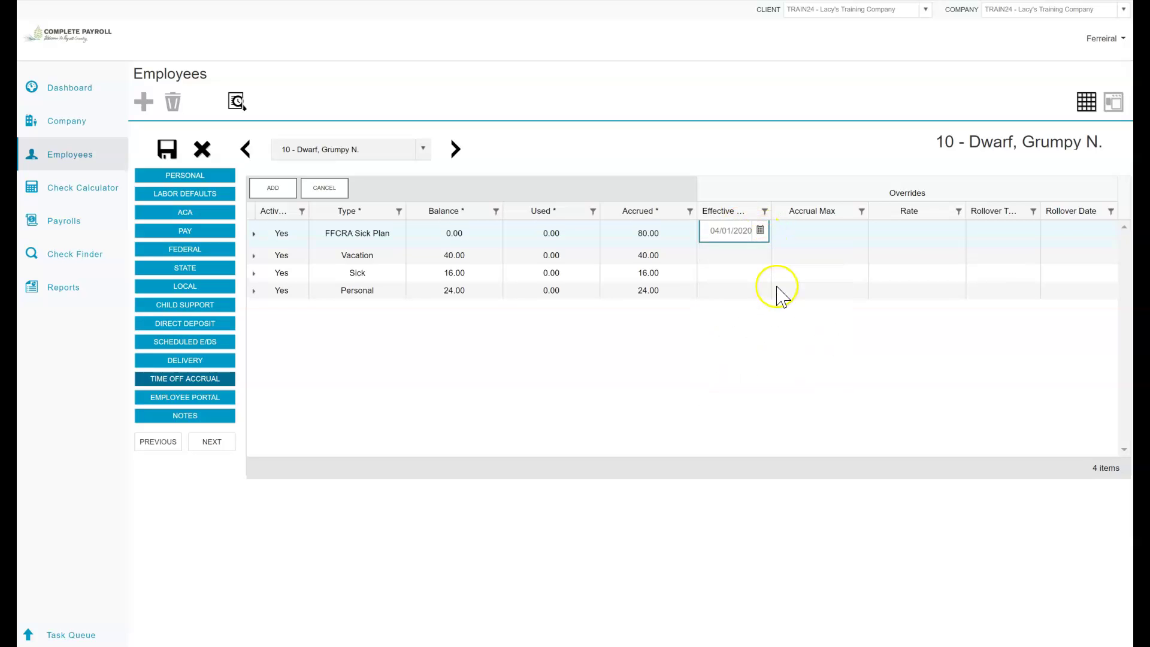
left_click(167, 150)
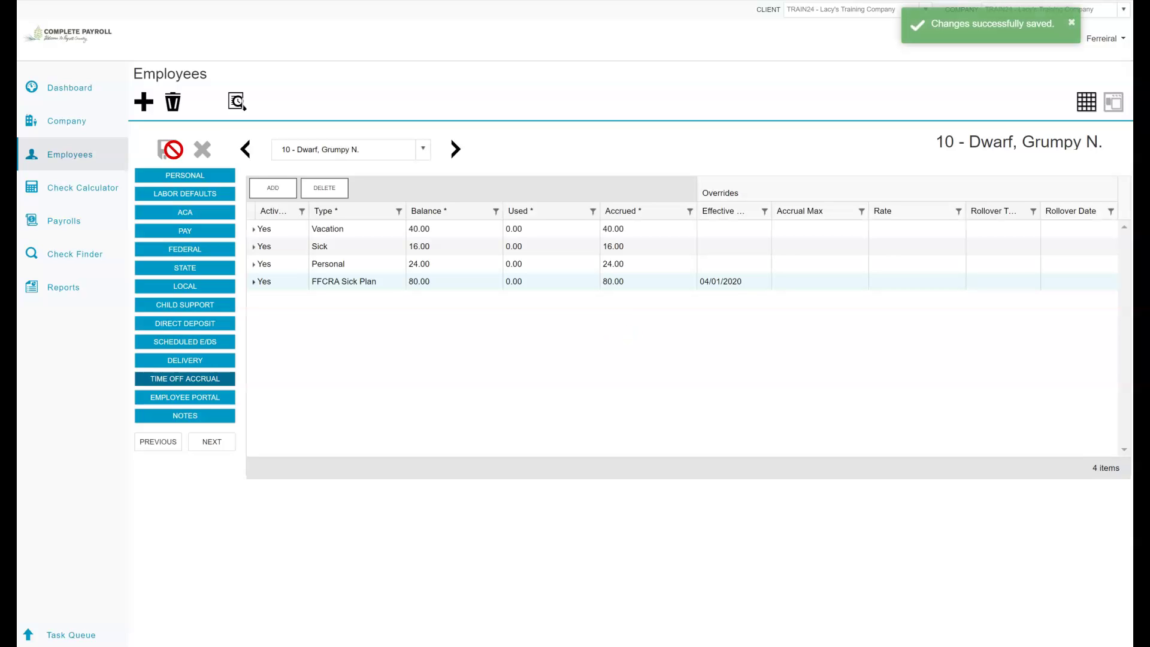
- Add an FFCRA Expanded Leave accrual with an accrued value of 400 and the adjustment reason "FFCRA Entry"
left_click(274, 191)
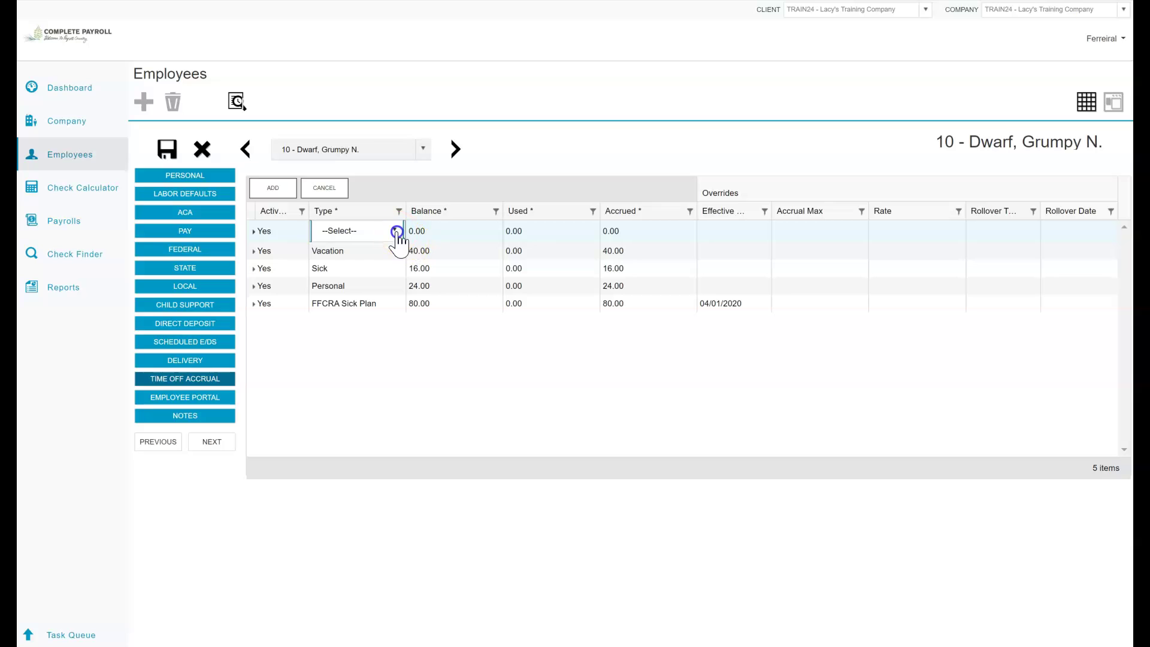
left_click(394, 231)
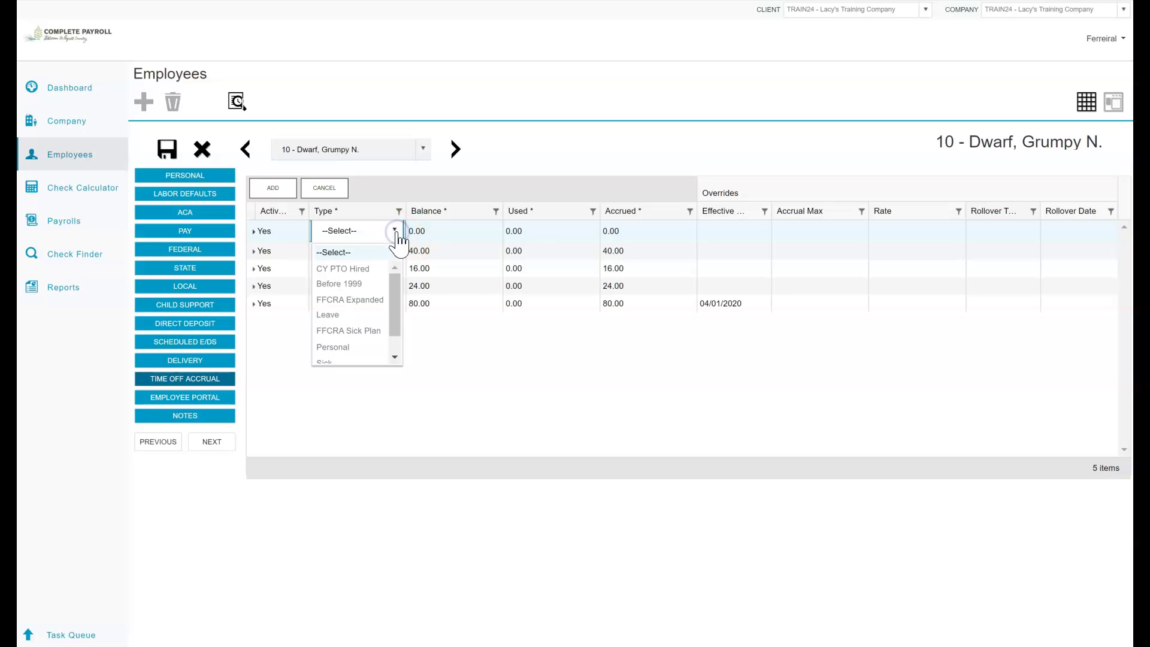
left_click(372, 304)
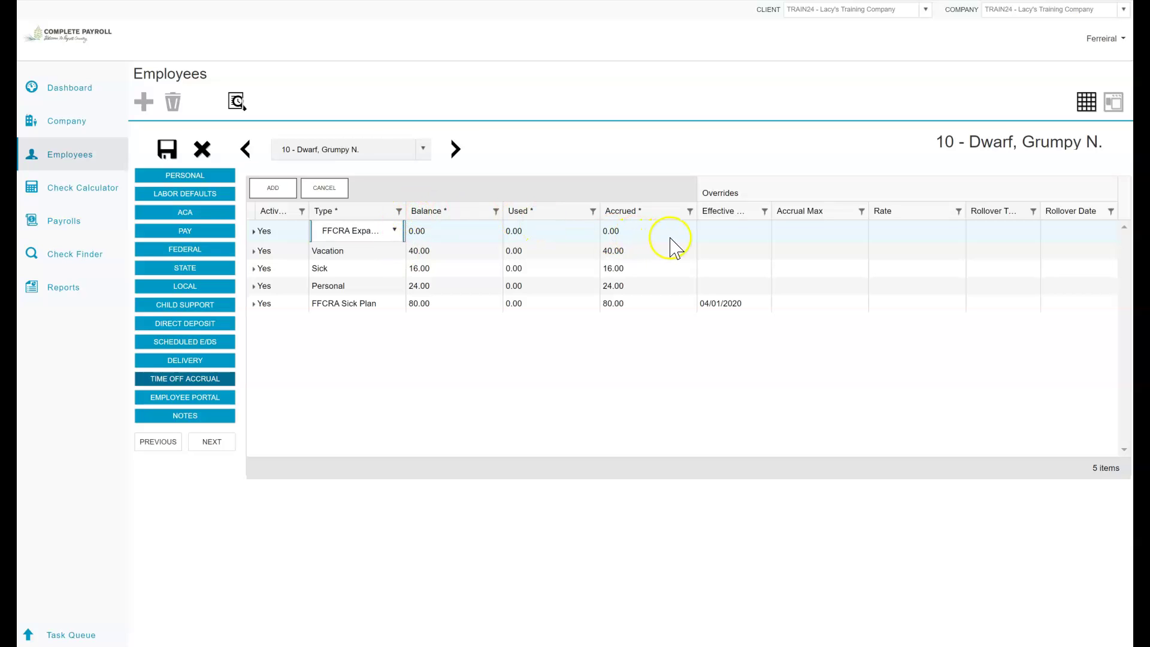
left_click(686, 233)
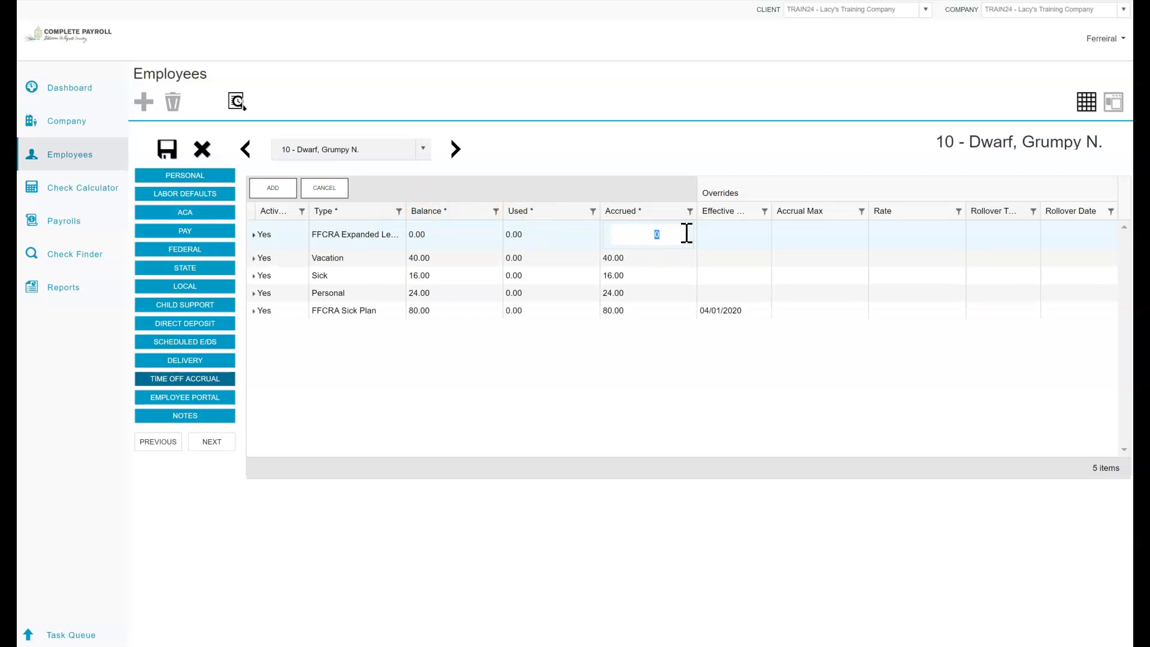
type("400")
left_click(722, 235)
left_click(631, 309)
type("FFCRA Entry")
left_click(713, 366)
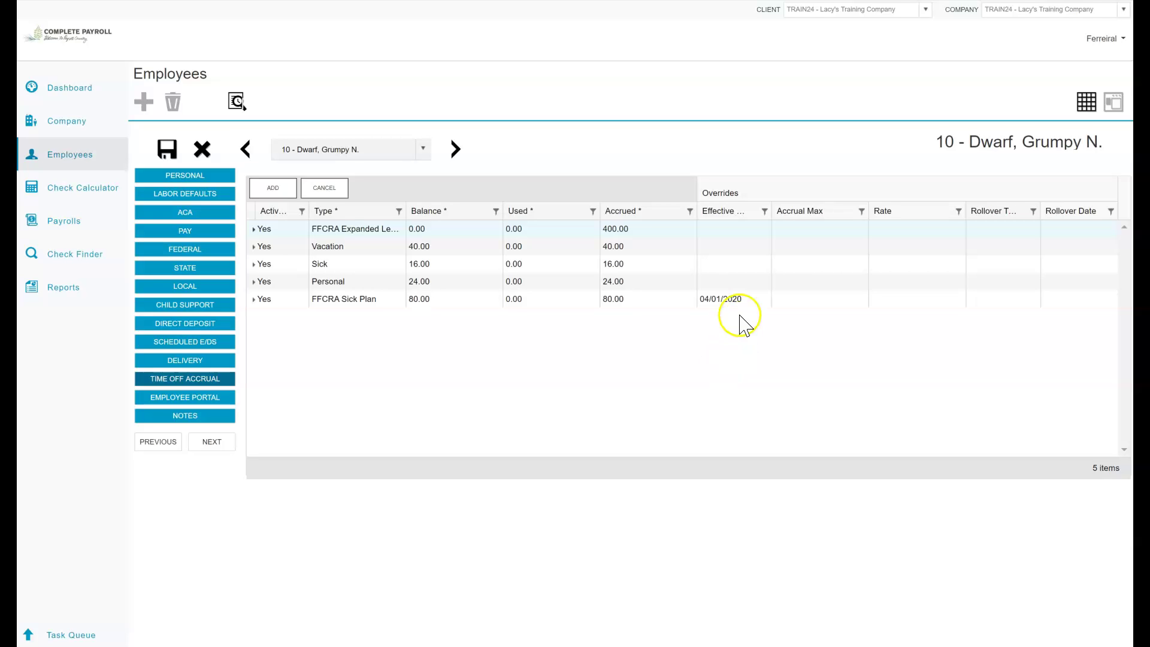
- Set the FFCRA Expanded Leave's effective date to 04/17/2020 and save the record
left_click(733, 232)
left_click(760, 233)
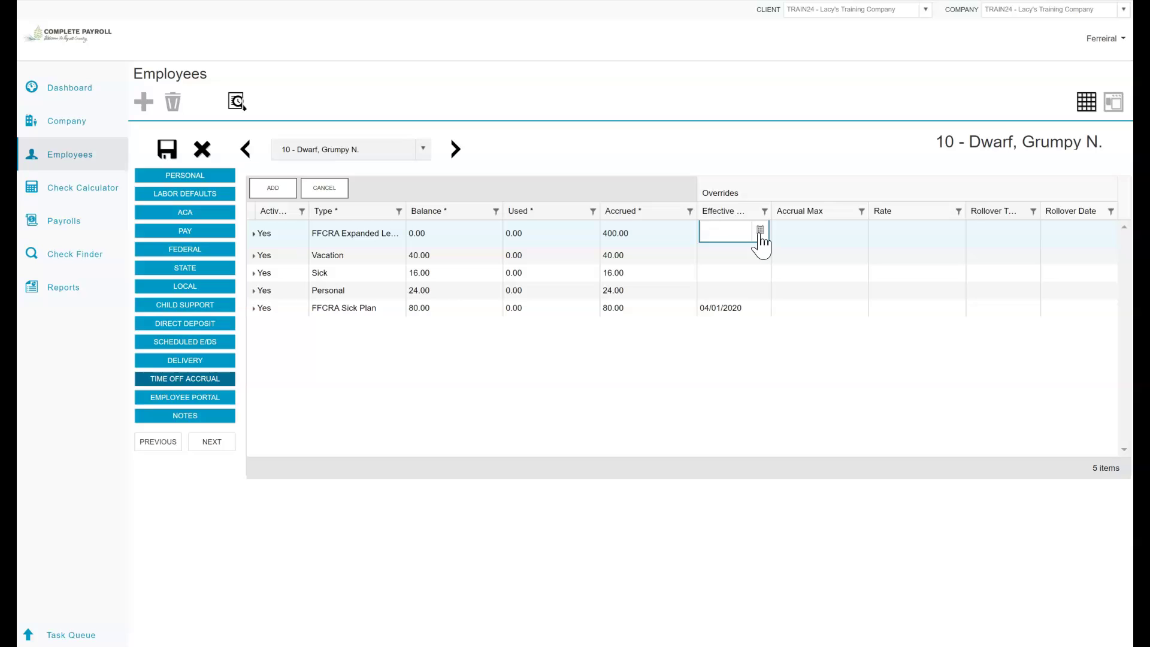
left_click(760, 231)
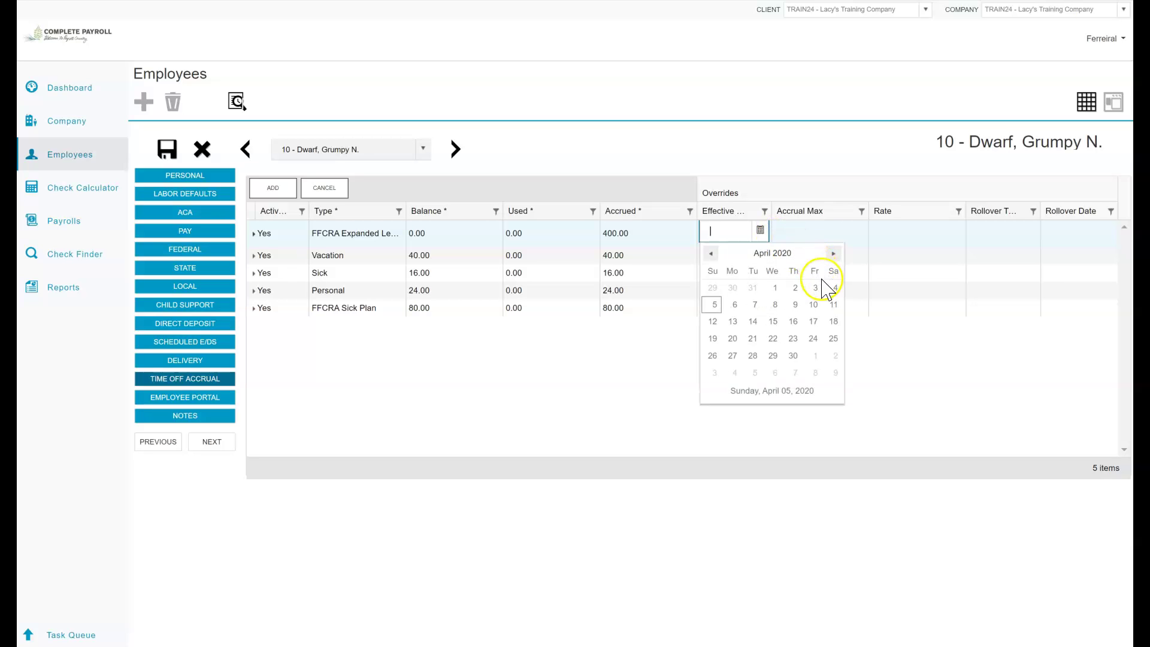
left_click(816, 320)
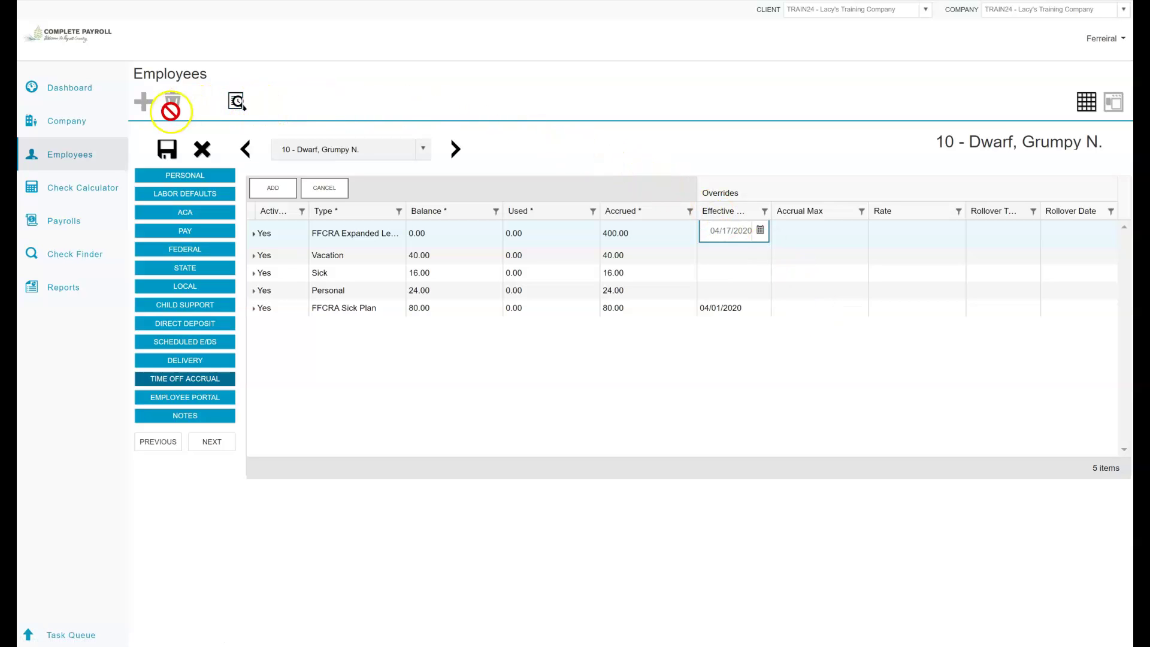
left_click(168, 150)
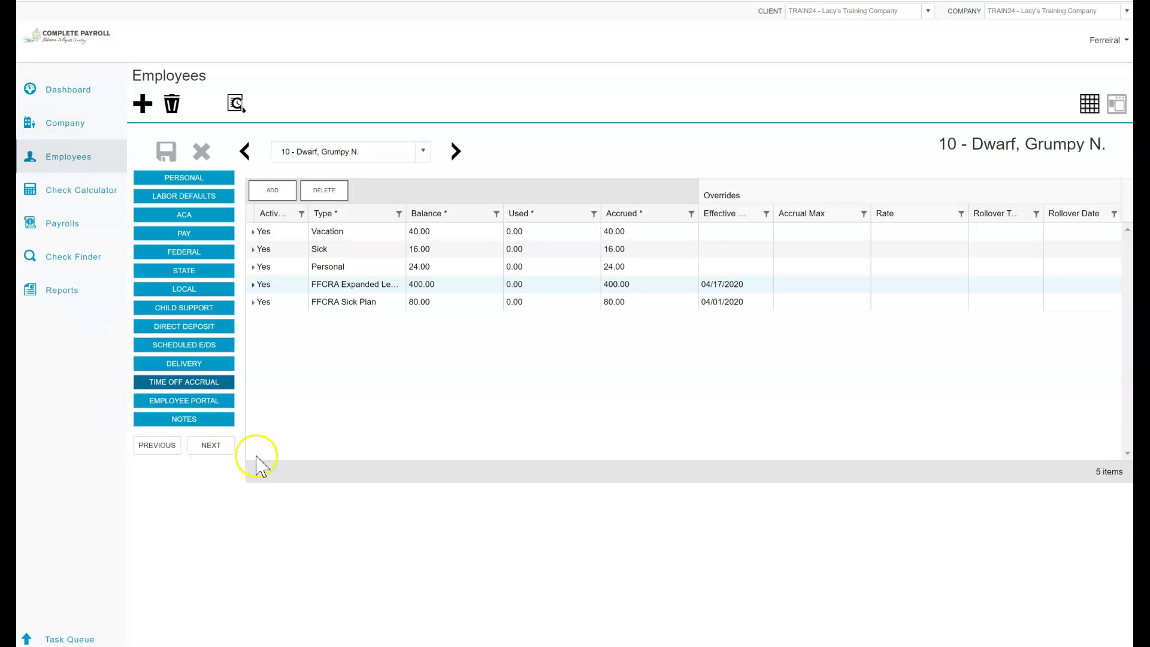
- Add a scheduled E/D with code M20, FFCRA ER Benefit, for the same employee
left_click(199, 347)
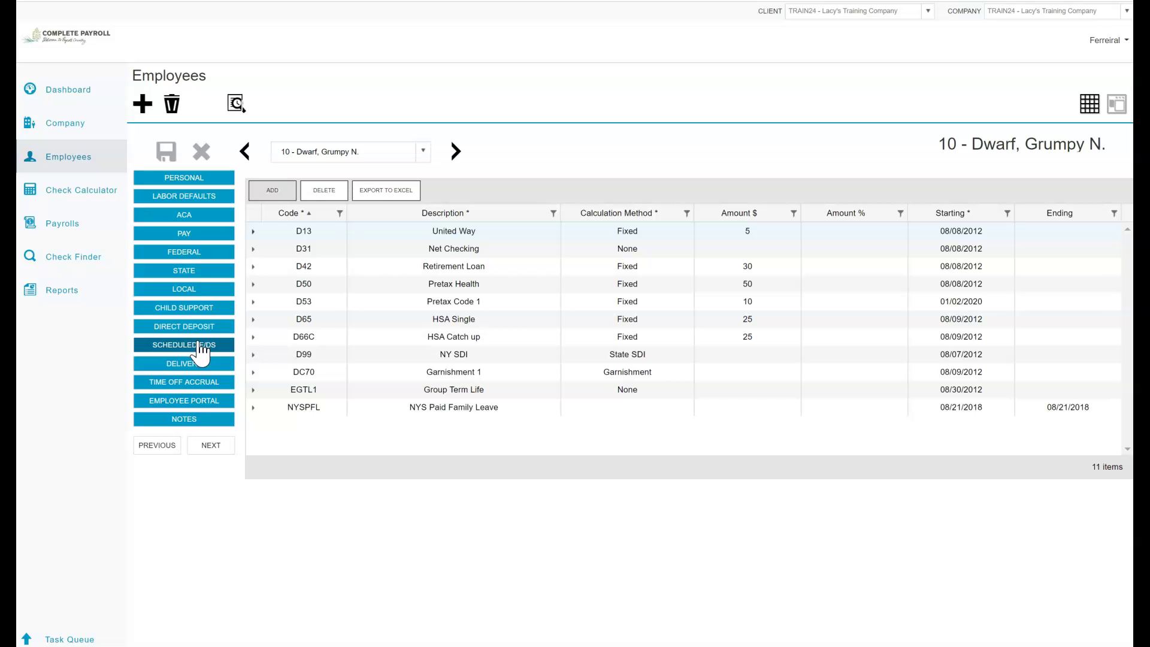
left_click(422, 157)
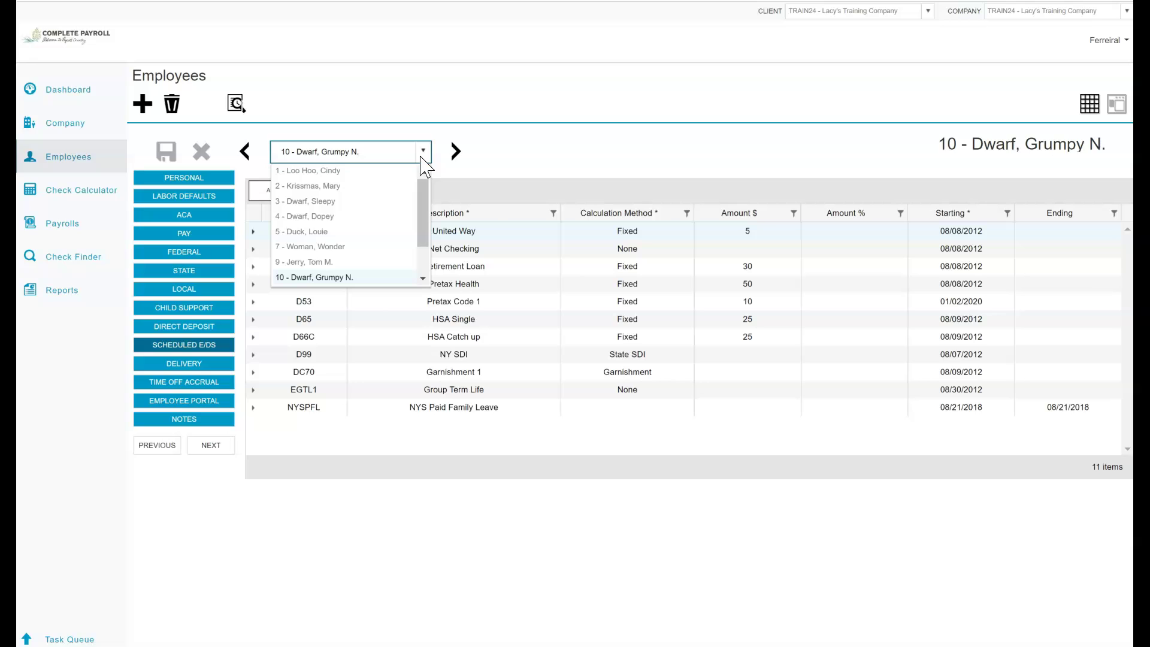
left_click(423, 154)
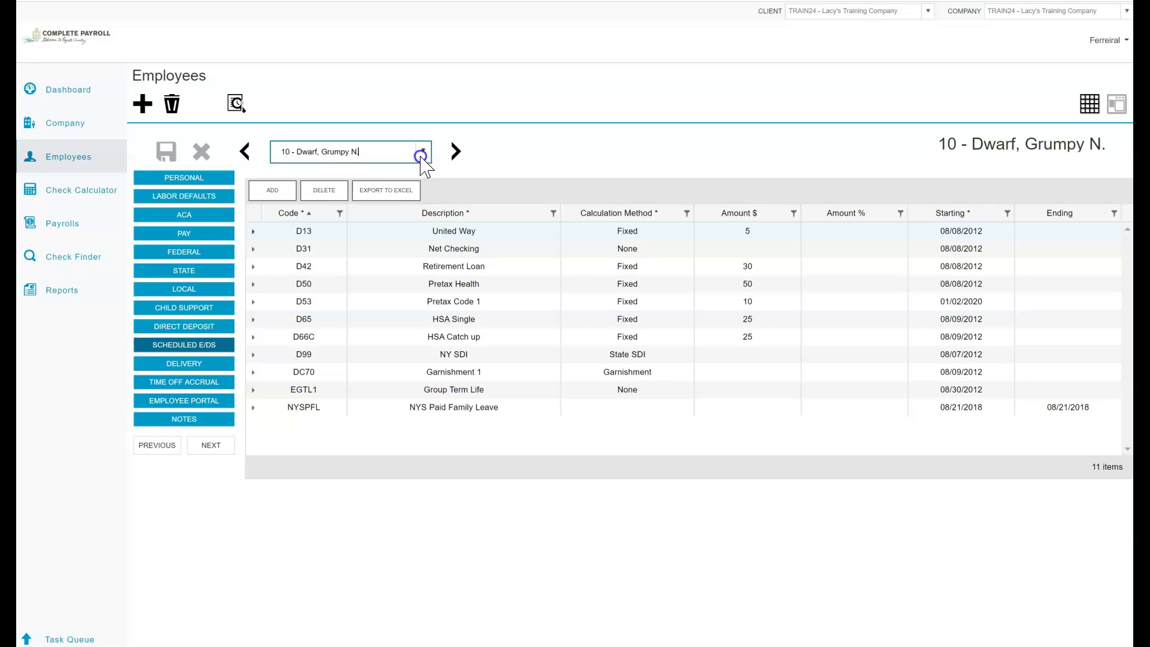
left_click(267, 190)
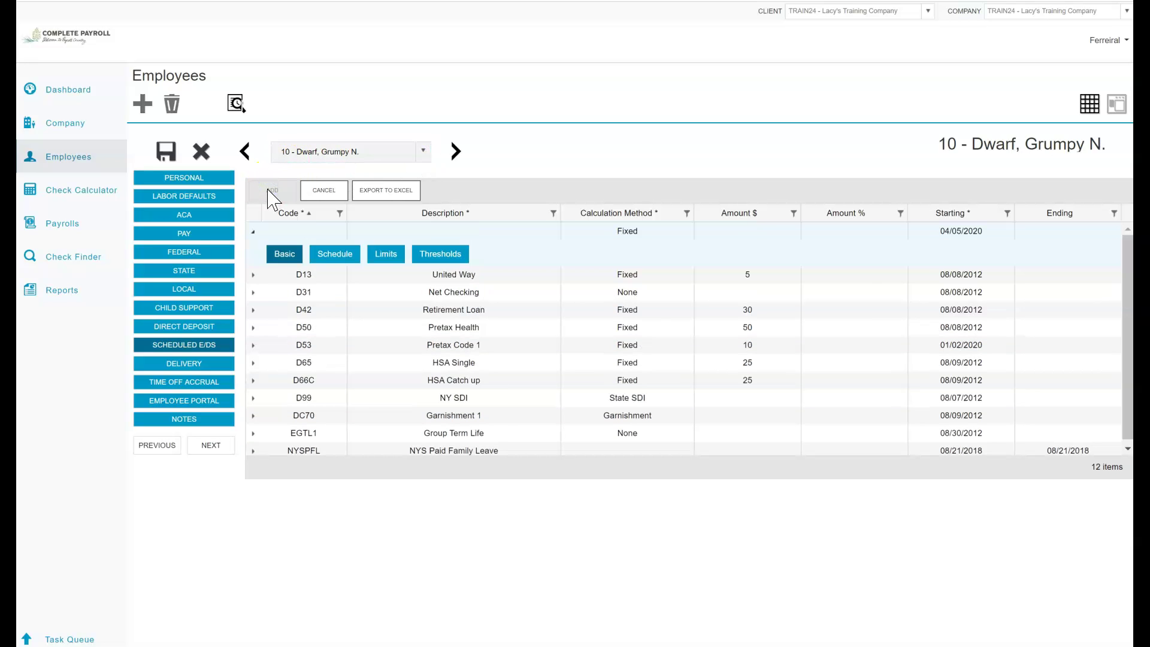
left_click(449, 290)
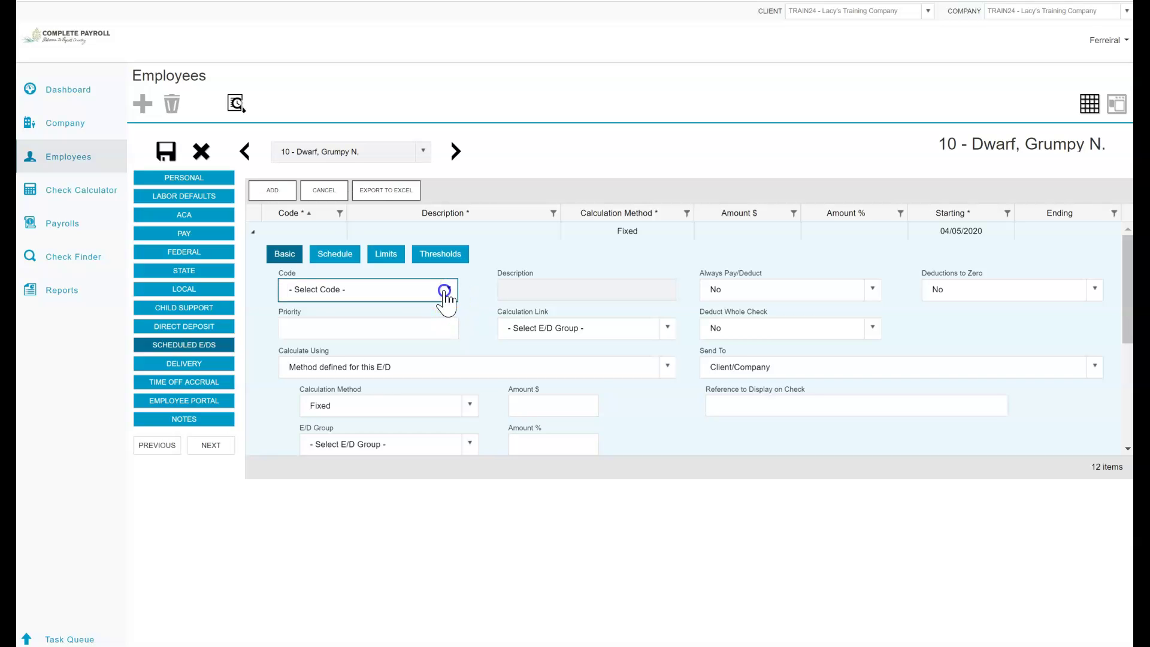
key("m")
key("m")
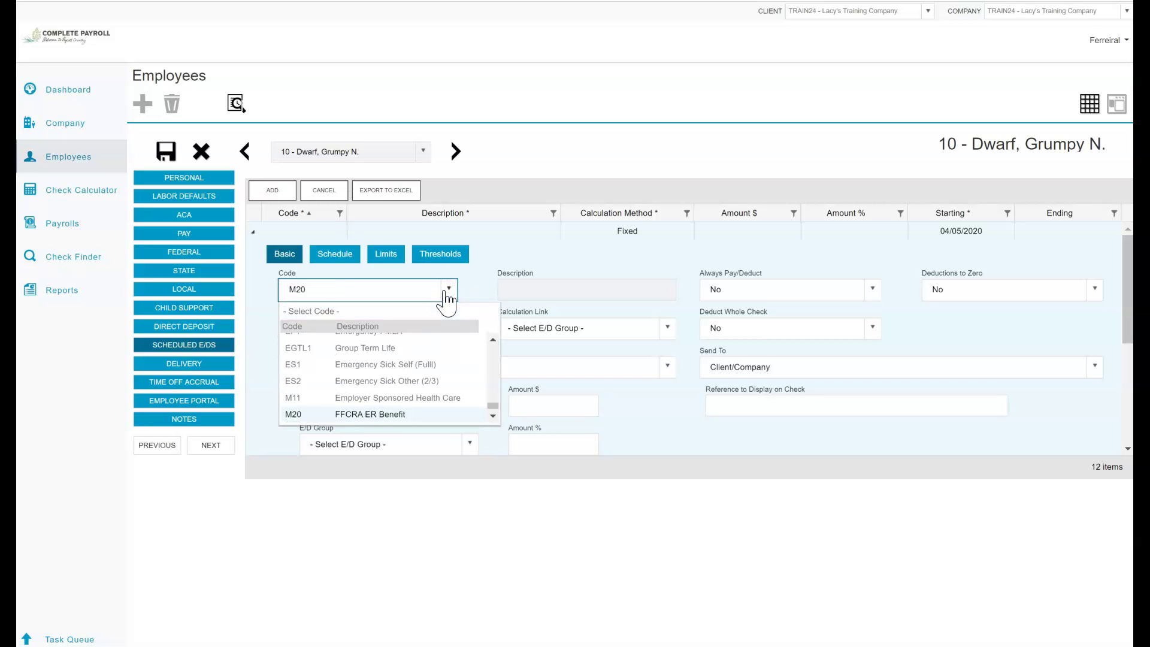
left_click(400, 416)
left_click(422, 410)
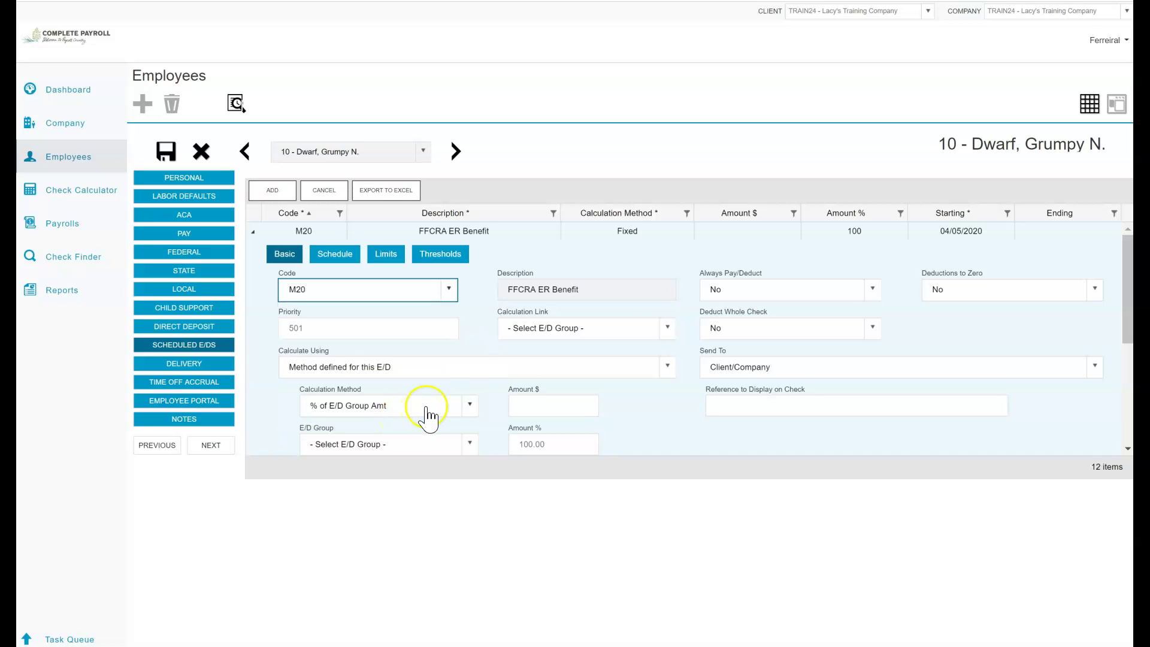
- Set the M20 scheduled E/D's ending date to 06/05/2020 and save the entry
left_click(347, 257)
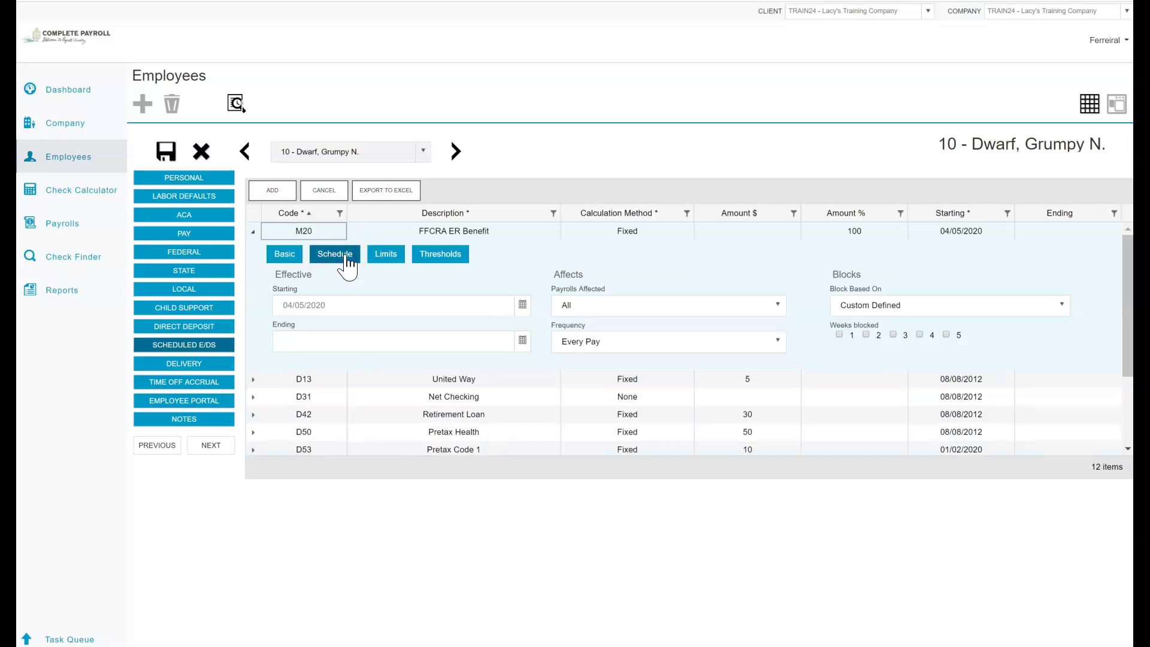
left_click(343, 303)
left_click(314, 340)
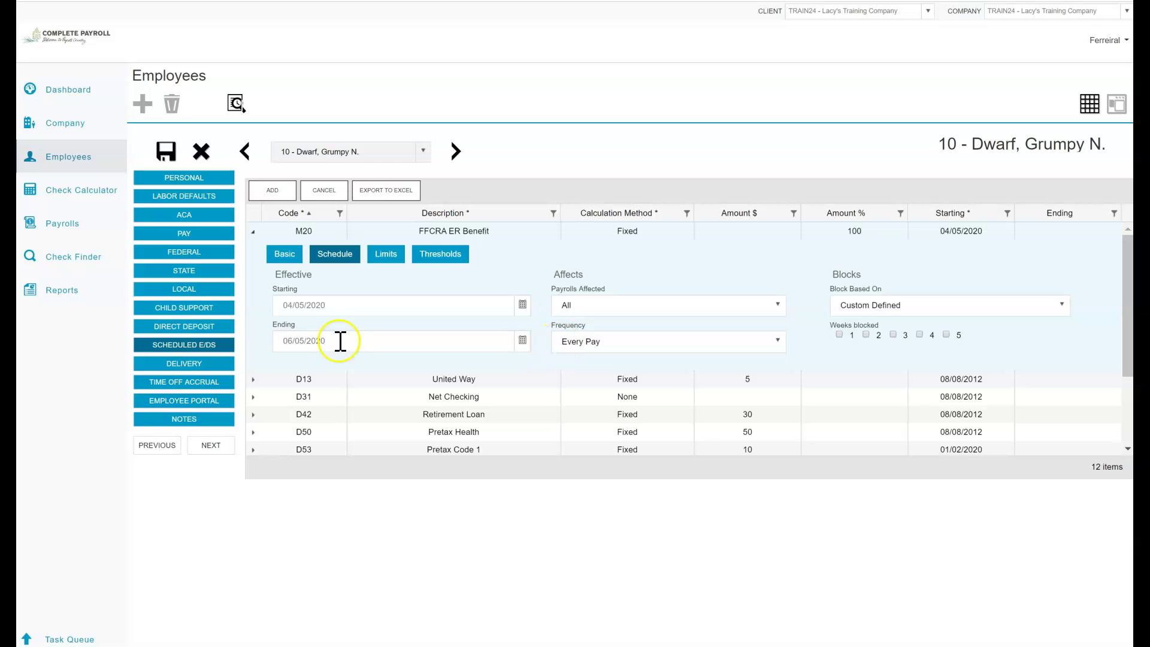
left_click(168, 160)
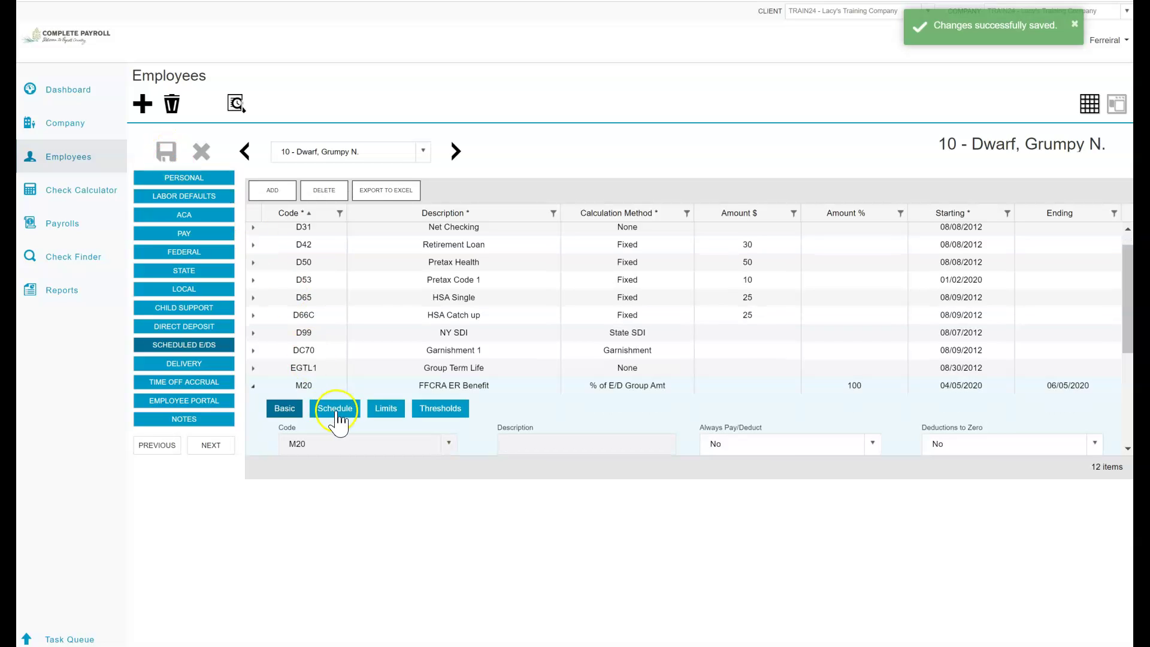
- Add a scheduled E/D with code M11, Employer Sponsored Health Care, for the same employee
scroll(340, 420, "down", 3)
scroll(345, 265, "up", 3)
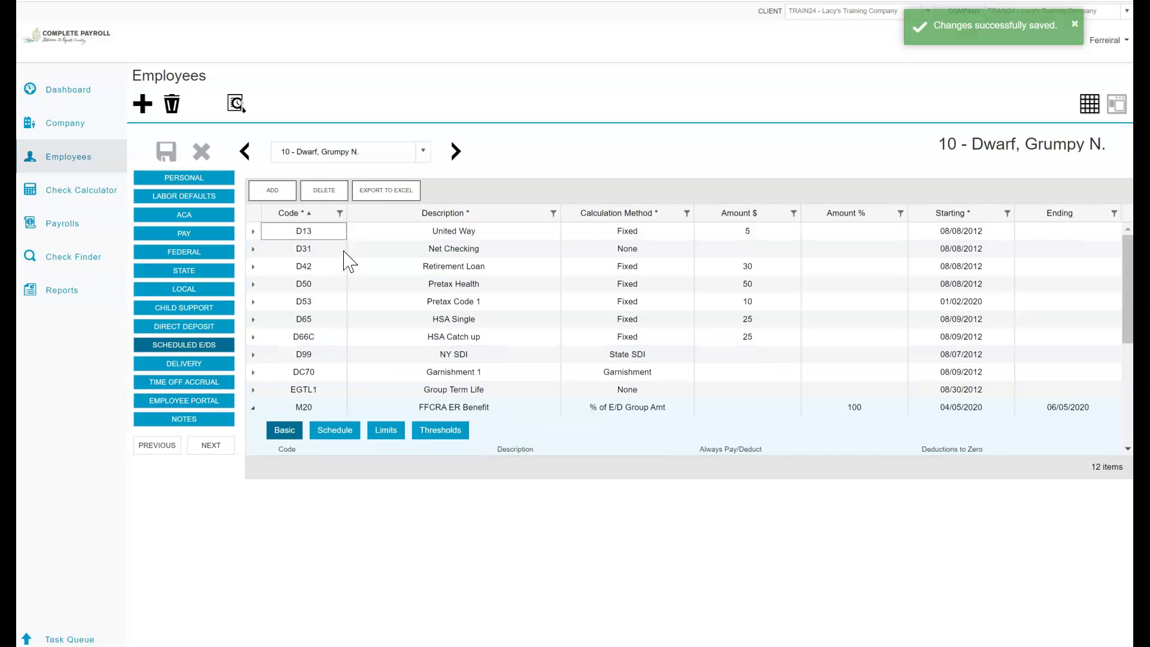
left_click(279, 198)
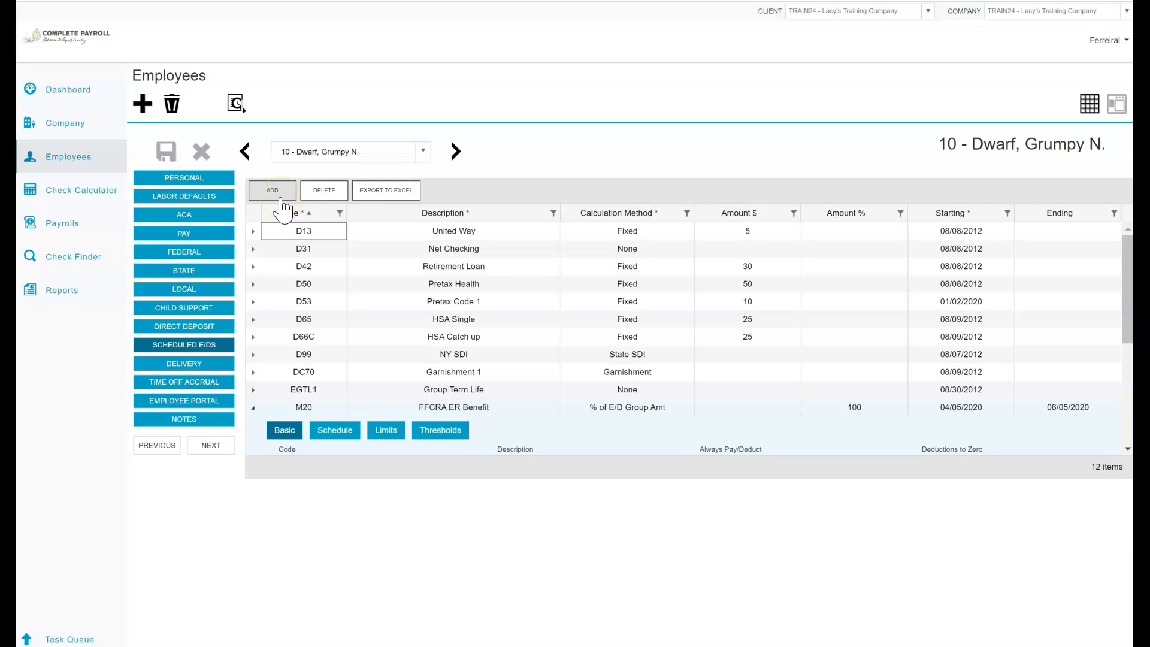
left_click(284, 191)
left_click(284, 191)
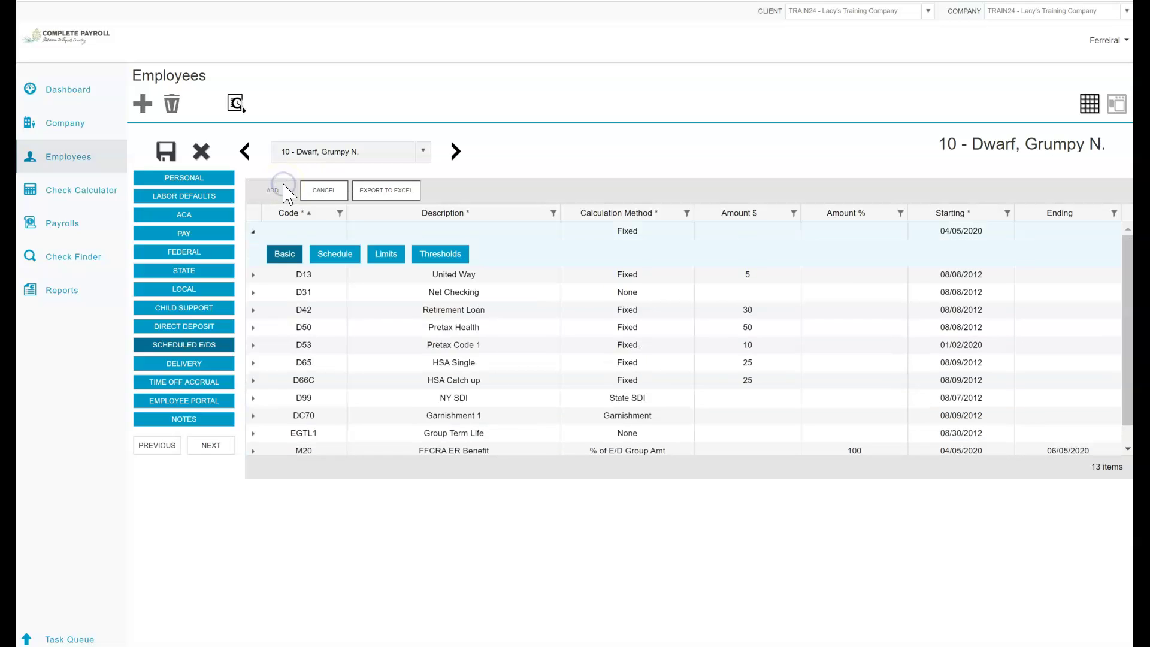
left_click(322, 286)
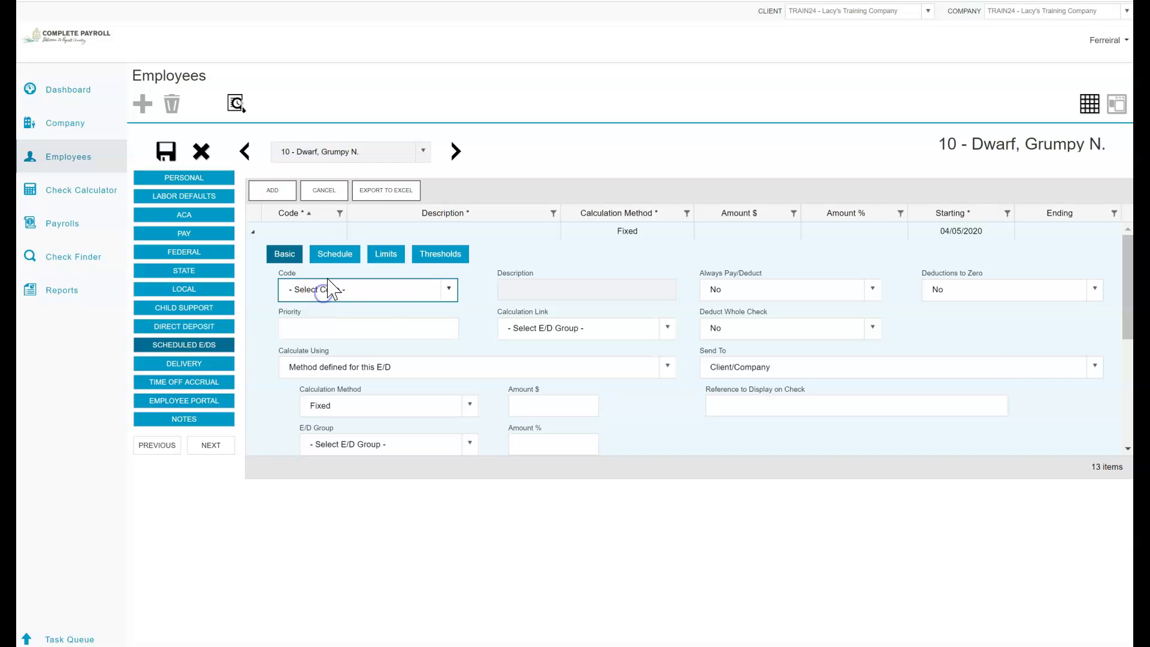
type("M11")
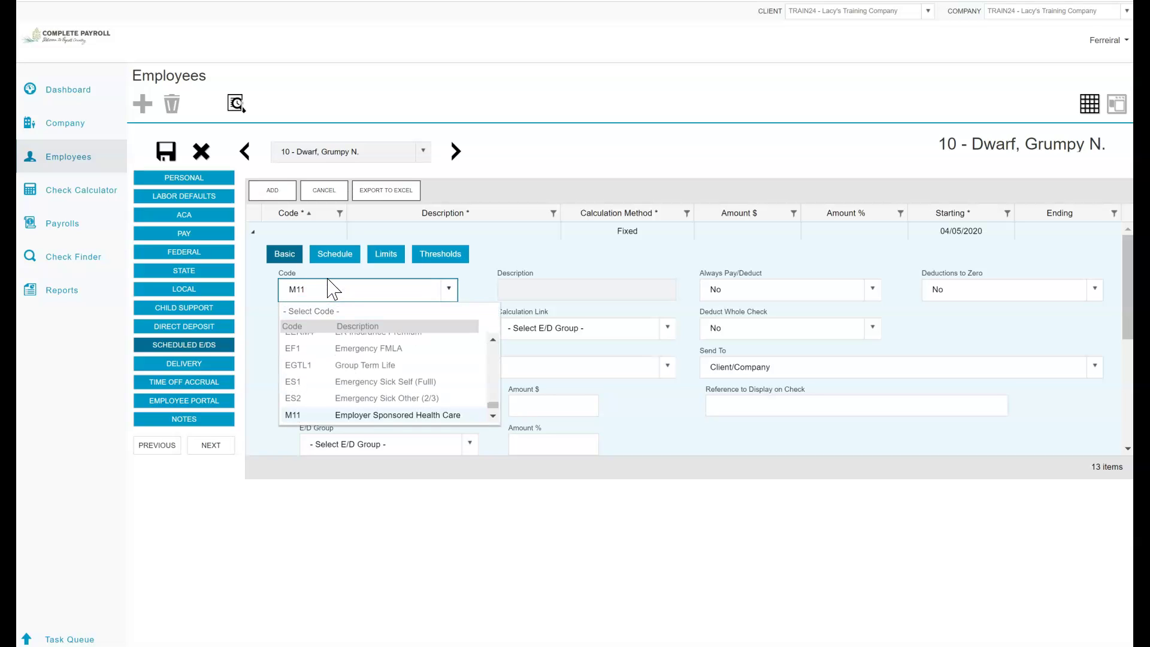
left_click(346, 414)
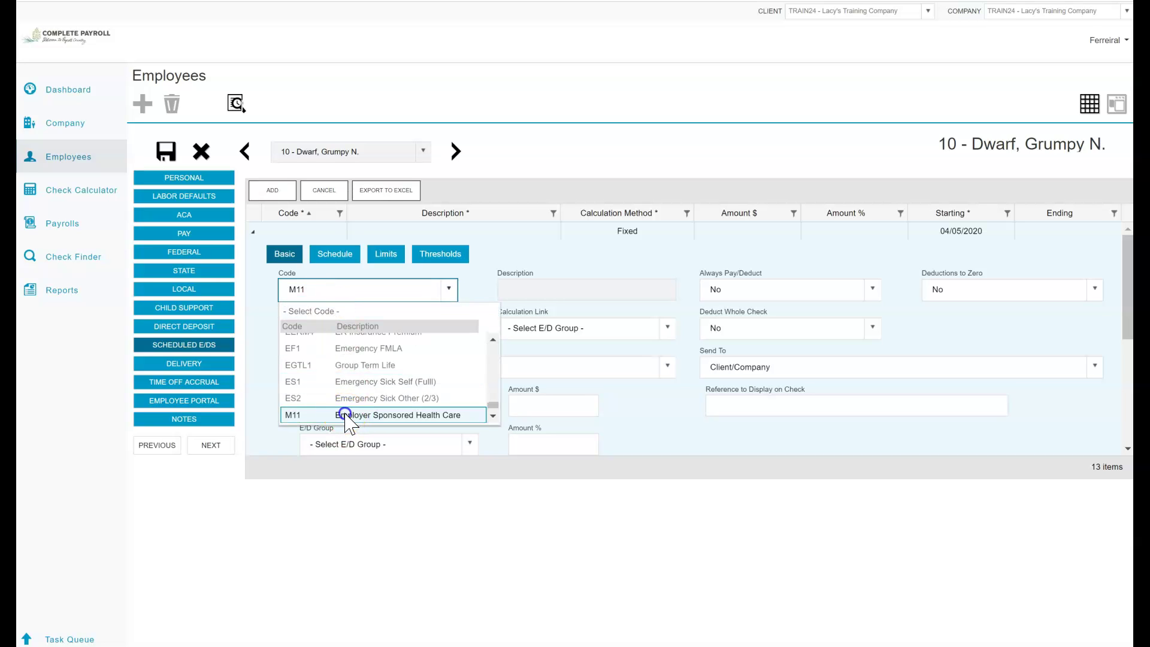
left_click(345, 415)
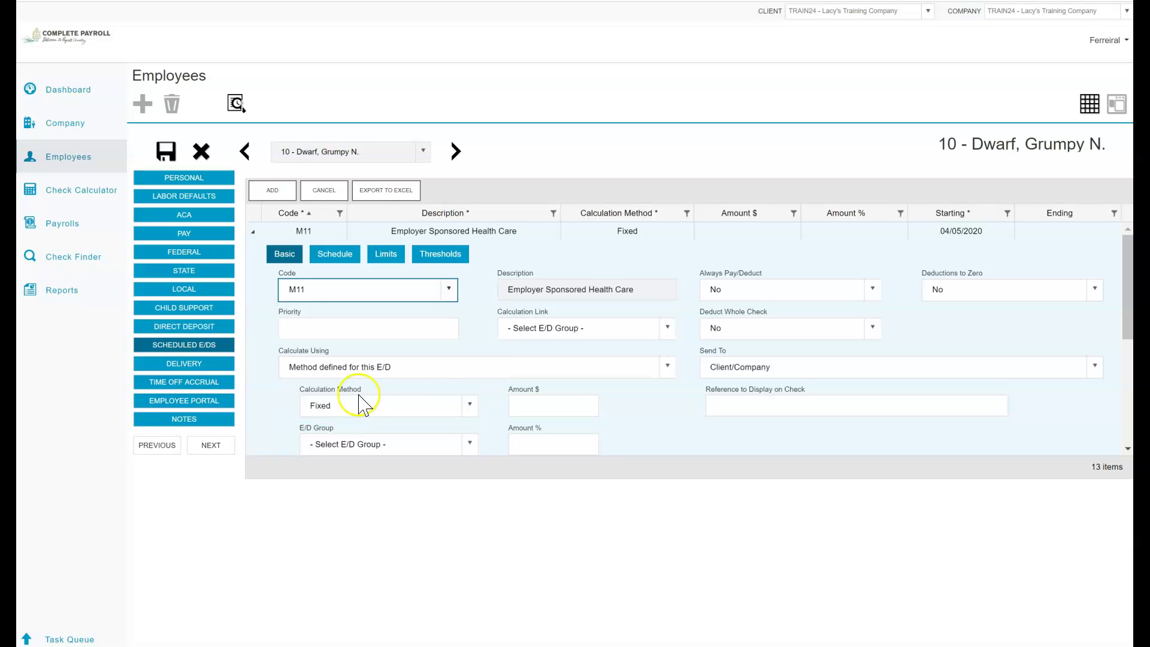
- Set the M11 scheduled E/D's fixed dollar amount to 100 and save the entry
left_click(530, 407)
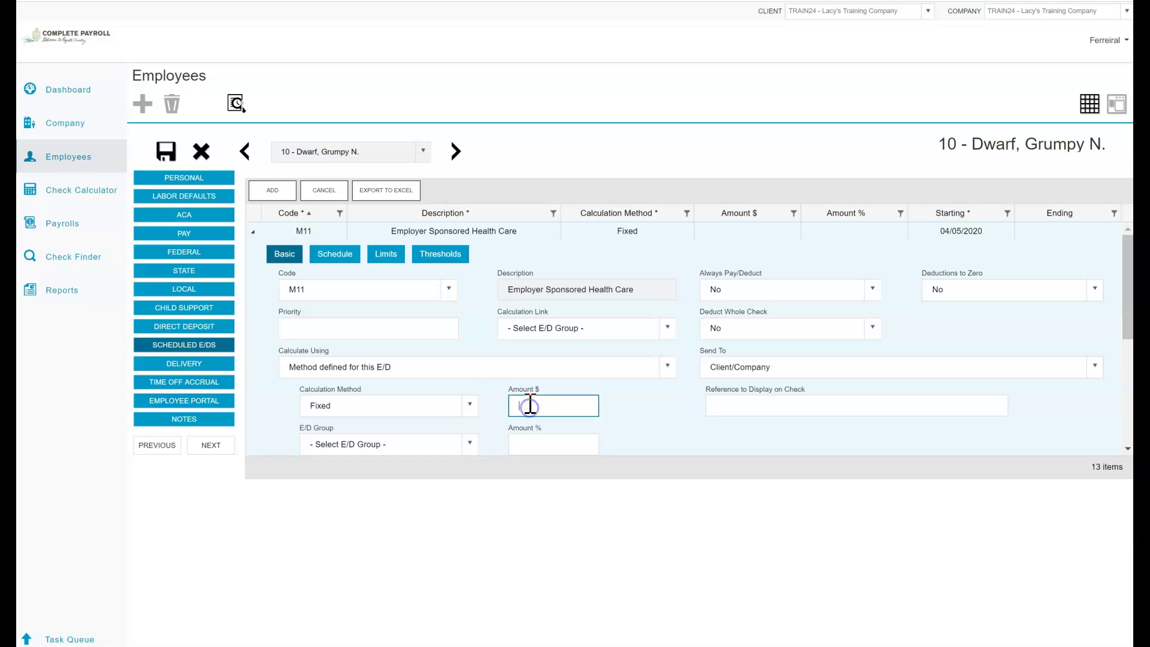
type("100")
left_click(162, 153)
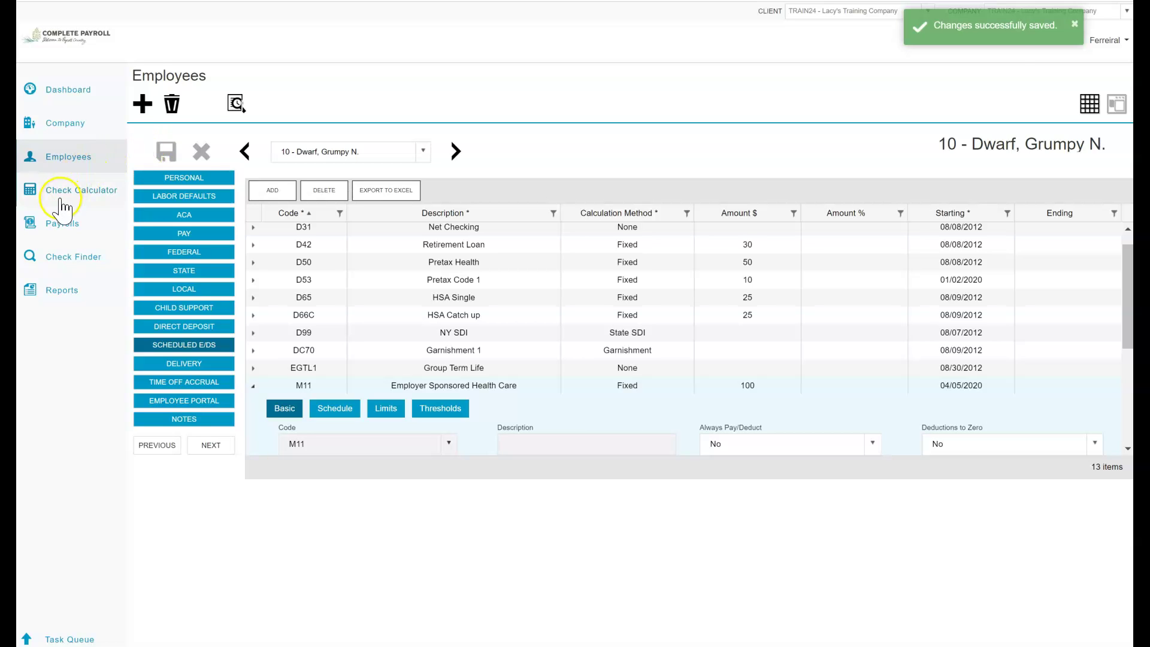
- Add the EF1 Hrs Emergency FMLA column to the current columns of the payroll batch's check grid
left_click(66, 222)
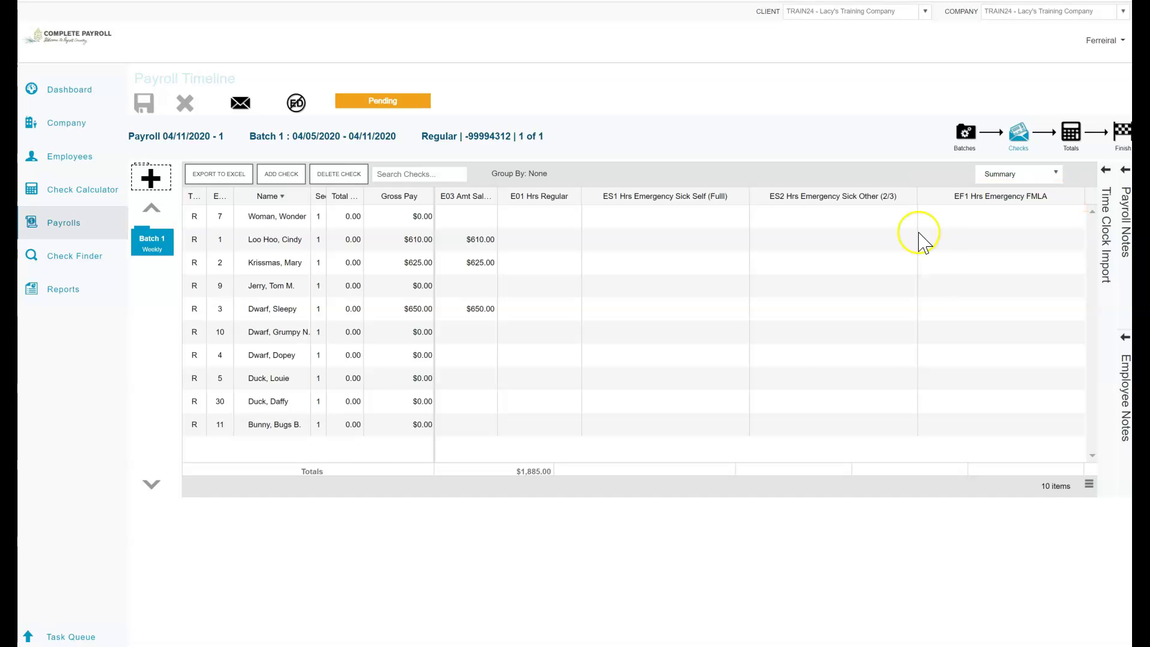
left_click(1090, 488)
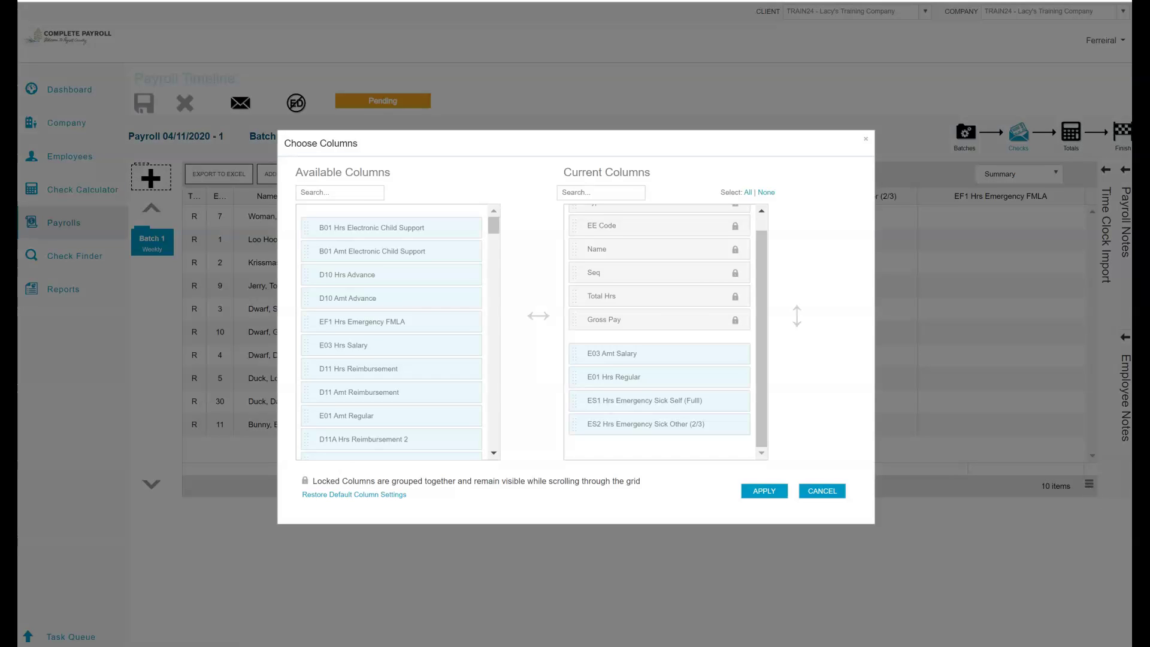
left_click(365, 196)
type("emergency")
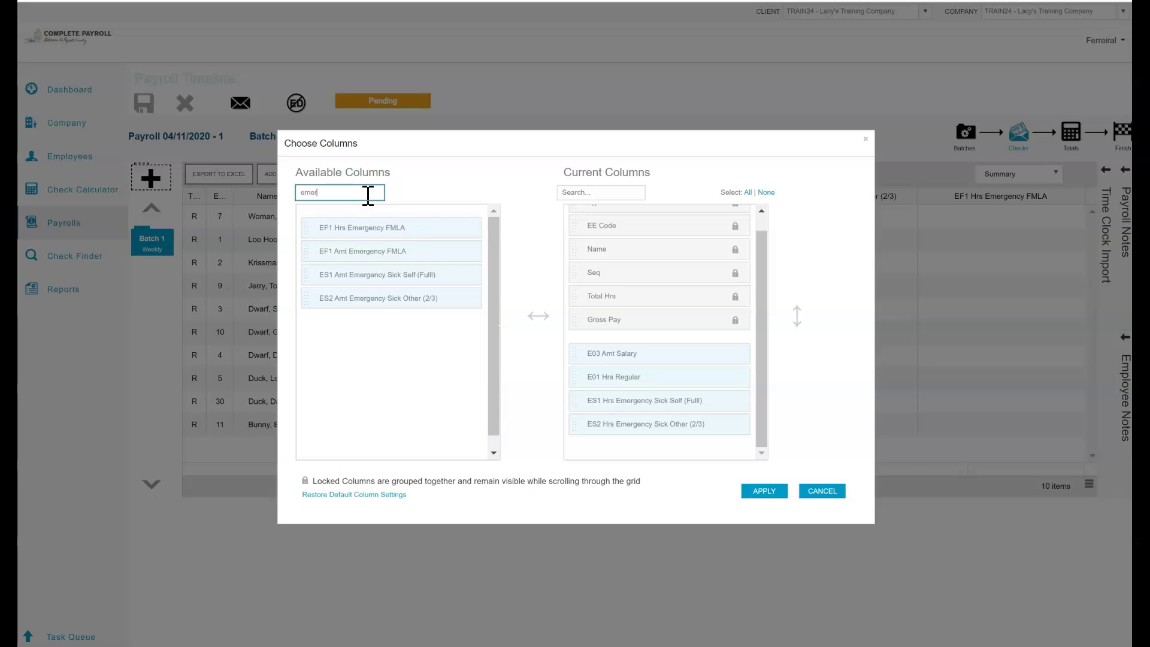
left_click(378, 223)
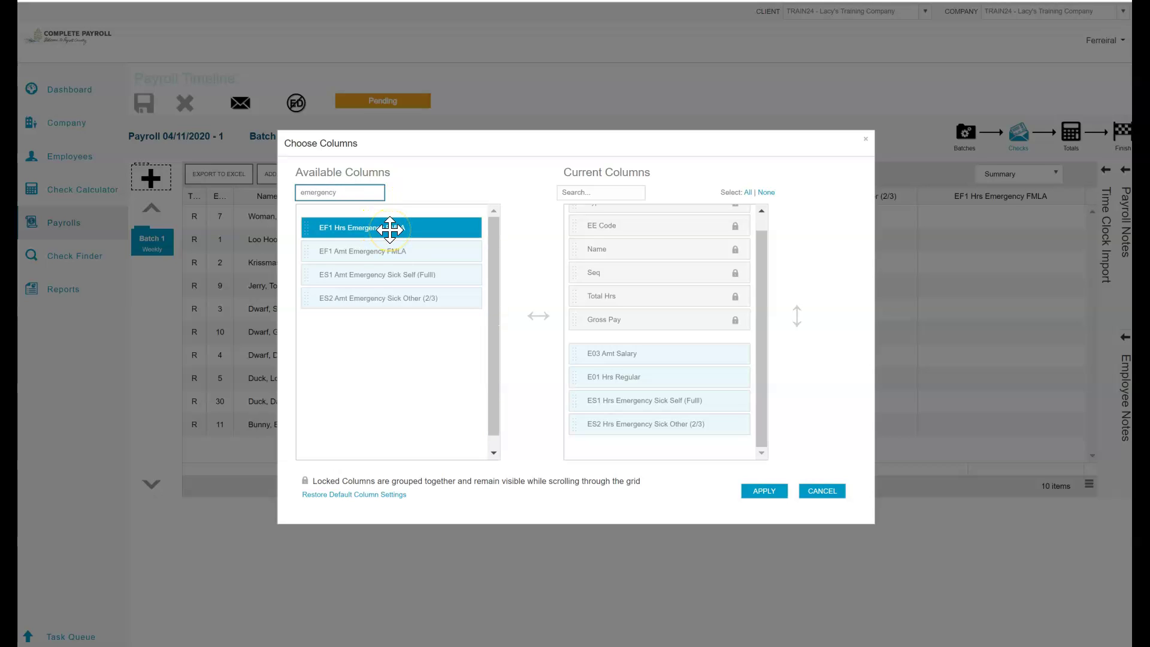
left_click_drag(390, 229, 616, 439)
left_click(765, 491)
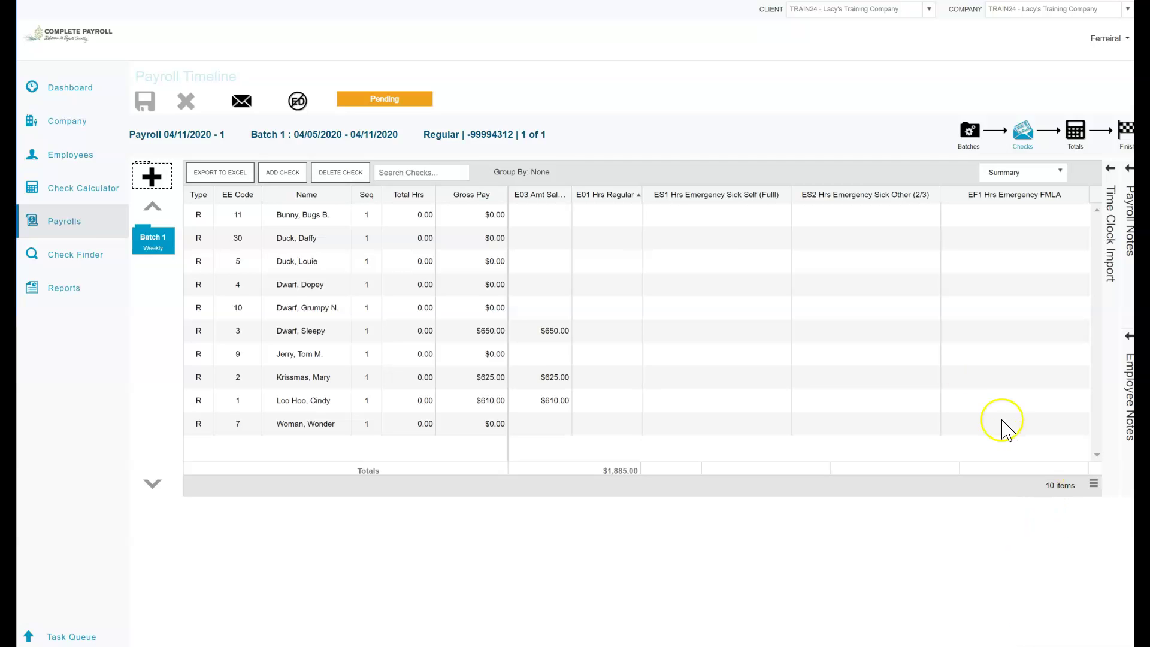
- Enter ES1 Emergency Sick Self (Full) hours of 40 for the first check row and 37.5 for the third
left_click(685, 222)
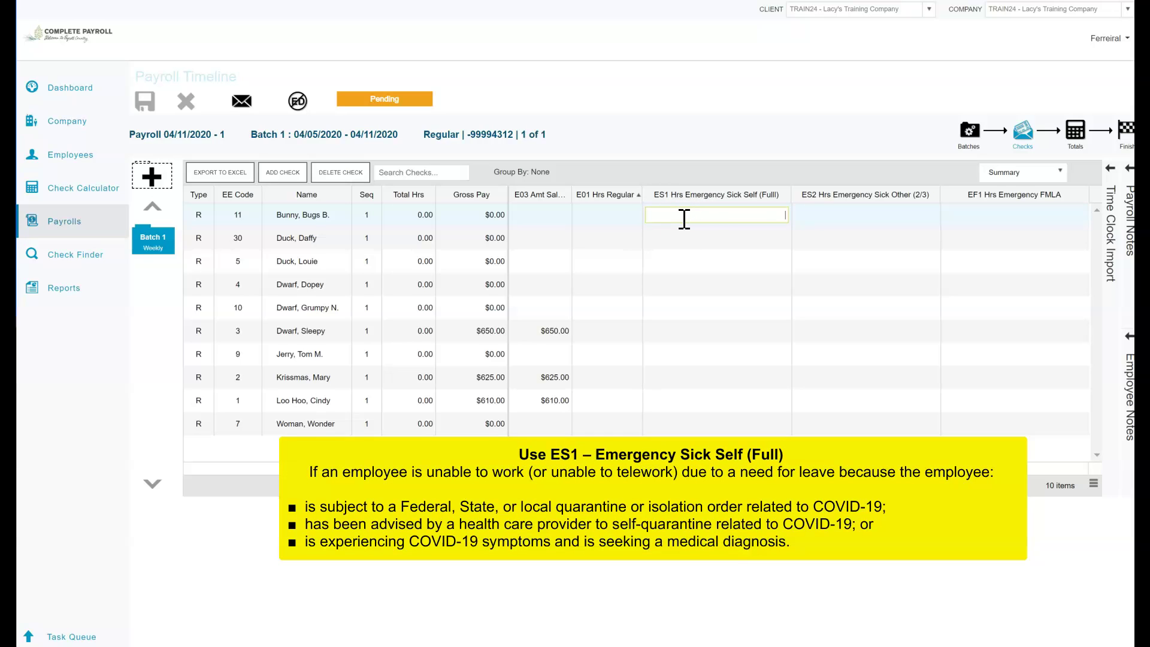
type("40")
key("Return")
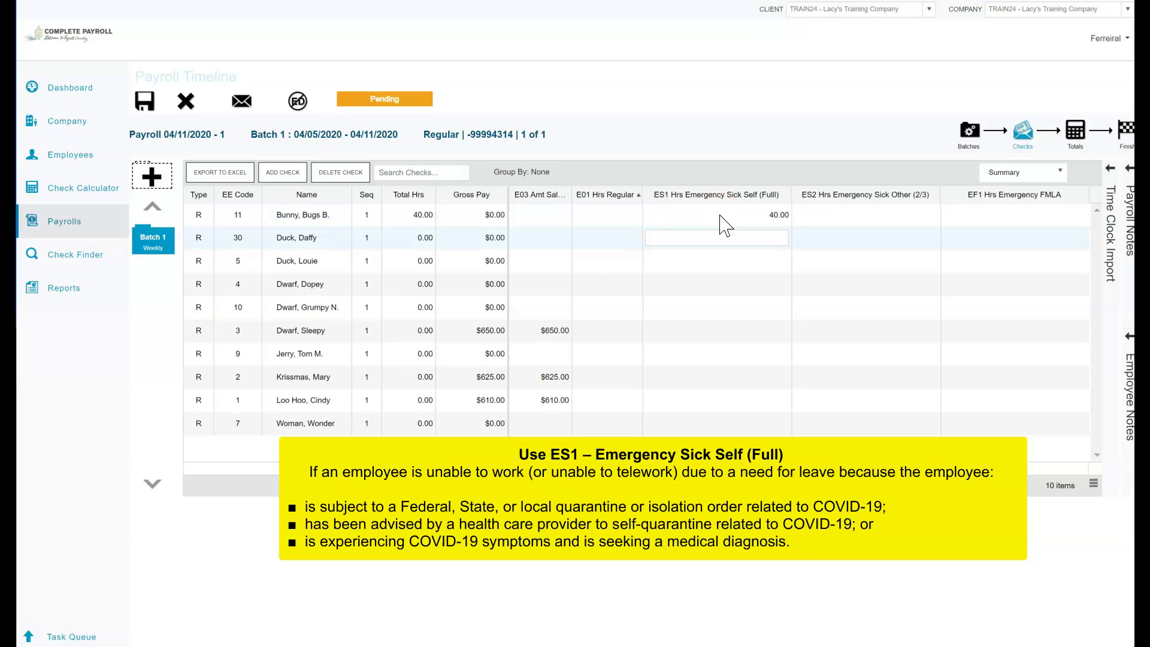
key("Return")
type("37.5")
key("Return")
key("Return")
key("Return")
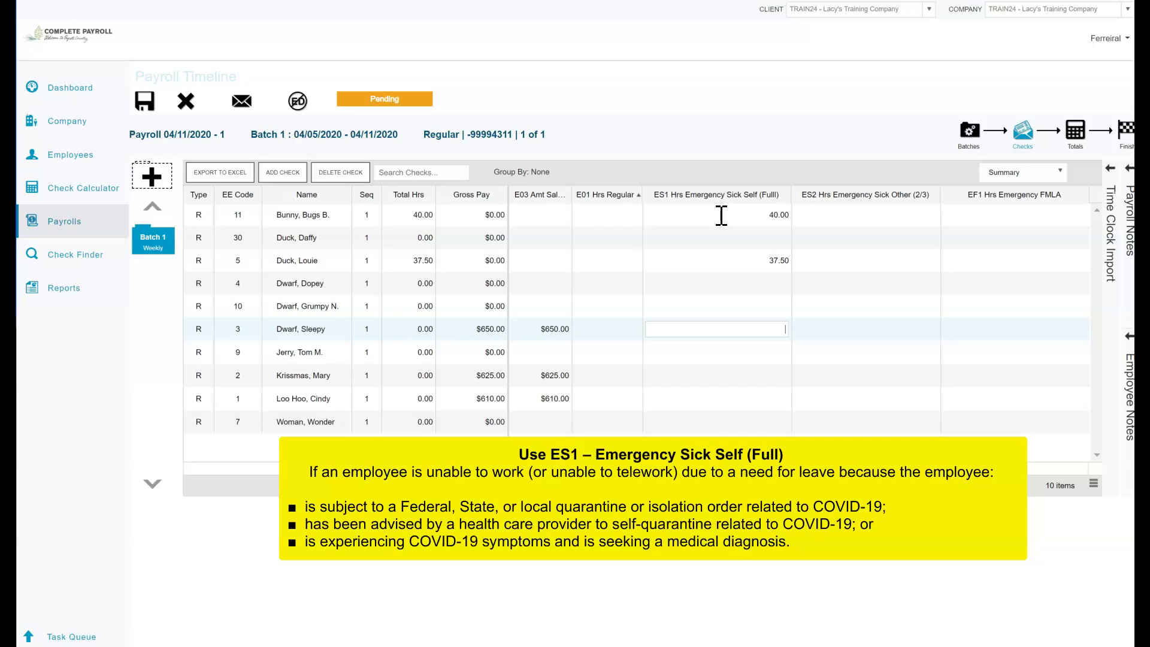
- Enter ES1 Emergency Sick Self (Full) hours of 20 for the sixth check row and 40 for the last
type("20")
key("Return")
key("Return")
key("Return")
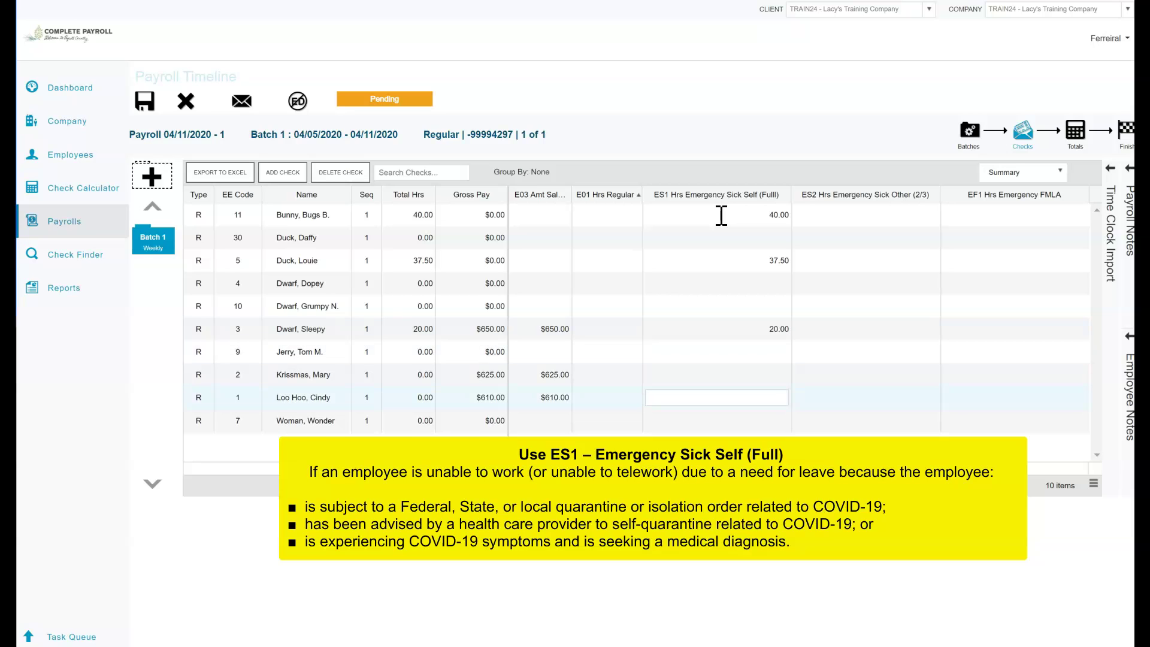
key("Return")
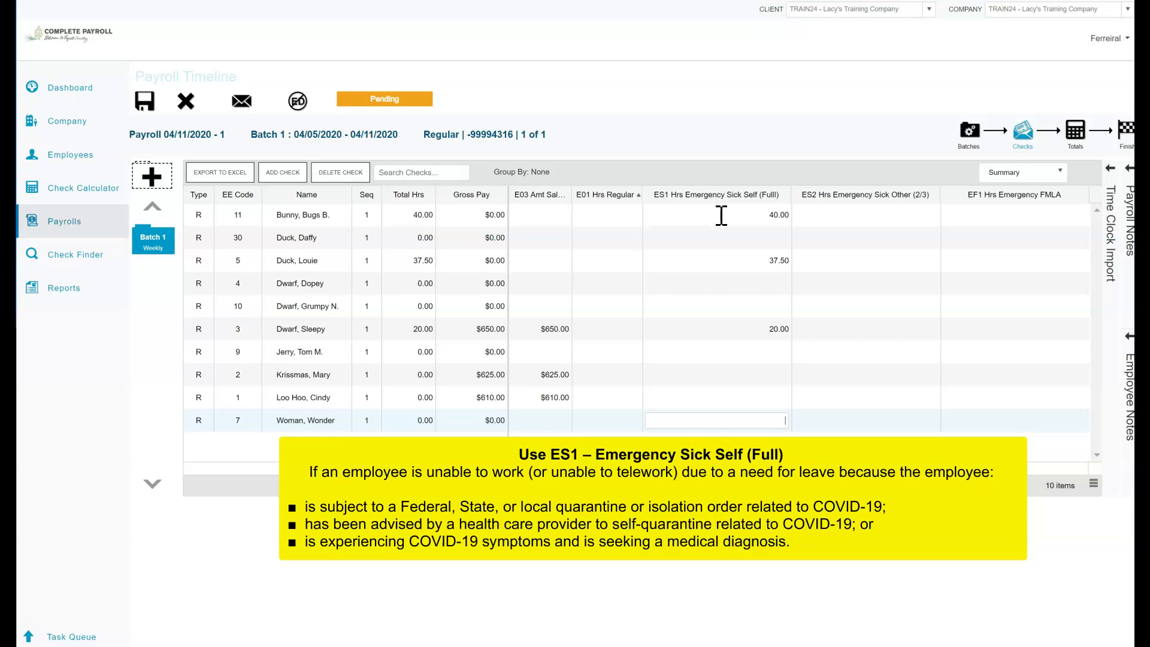
type("40")
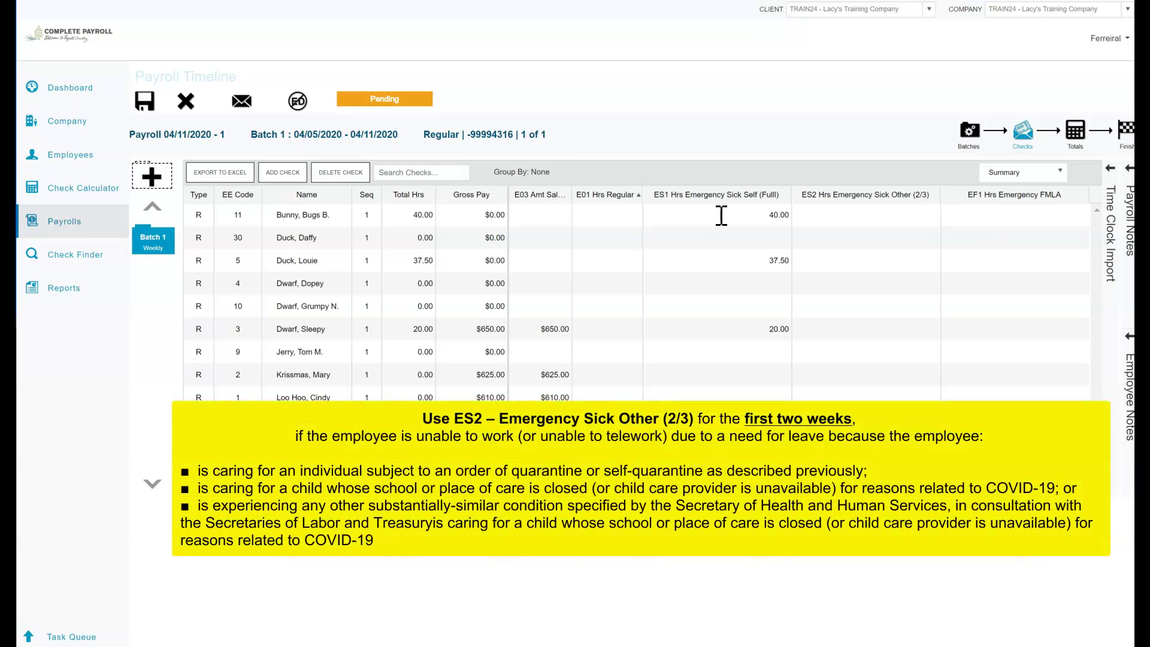
- Enter 40 hours of ES2 Emergency Sick Other (2/3) for the second check row
key("Up")
key("Up")
key("Up")
key("Up")
key("Up")
key("Up")
key("Up")
key("Up")
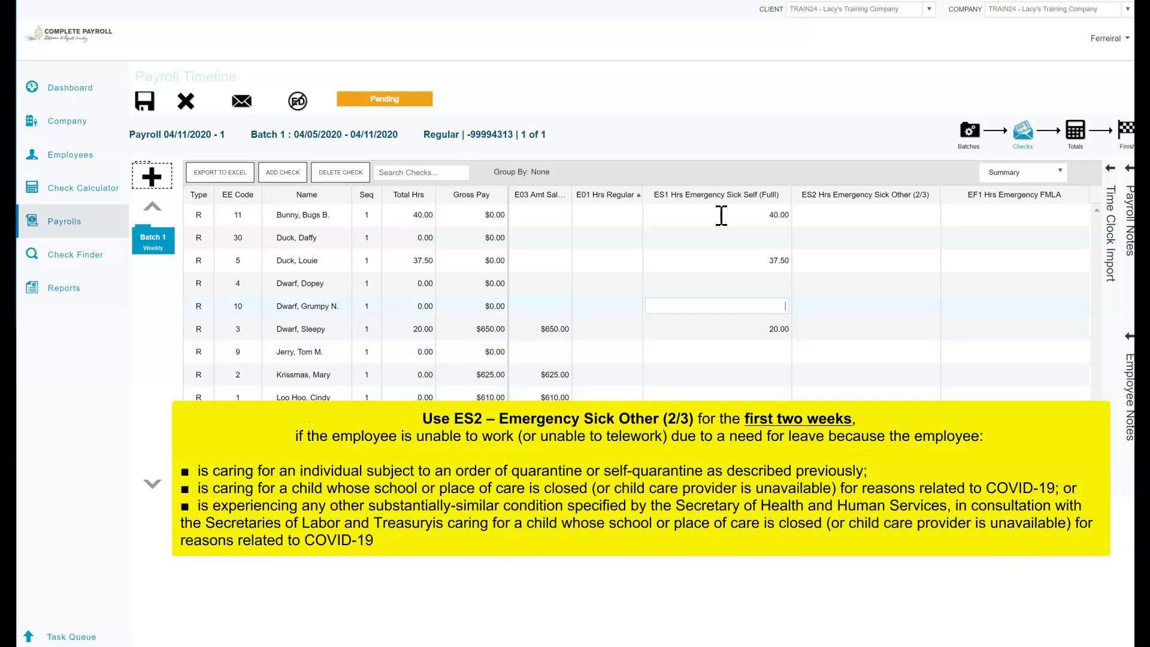
key("Tab")
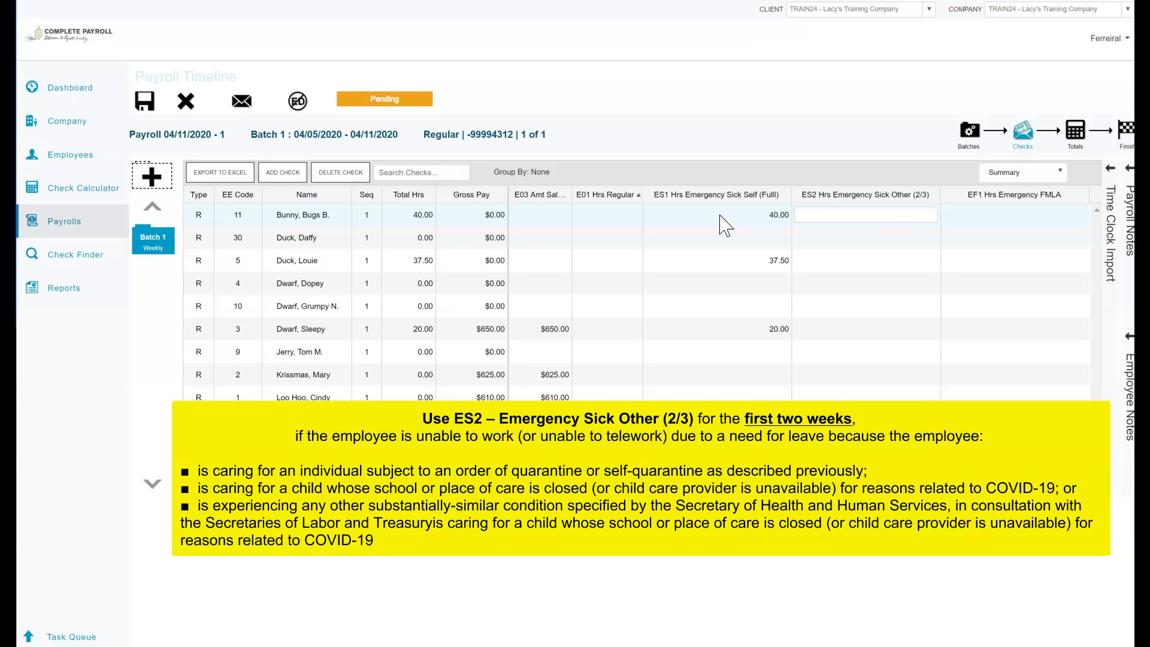
left_click(938, 241)
type("40")
- Enter ES2 Emergency Sick Other (2/3) hours of 25 for the fifth check row and 24 for the seventh
key("Down")
key("Down")
key("Down")
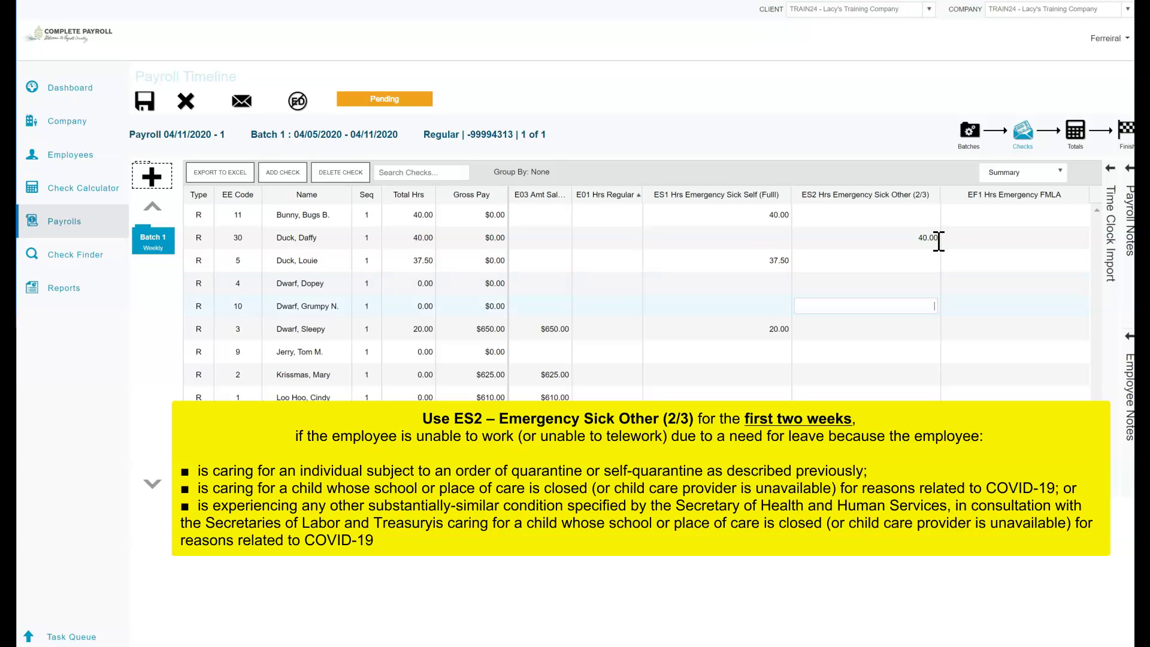
type("25")
key("Down")
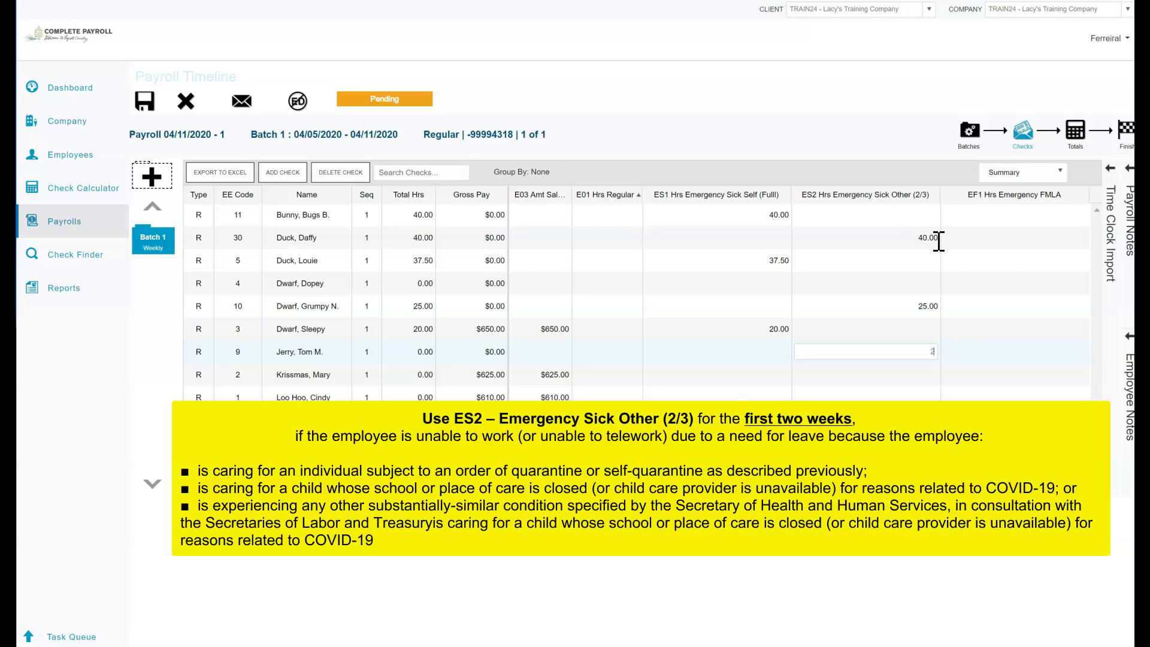
type("24")
key("Return")
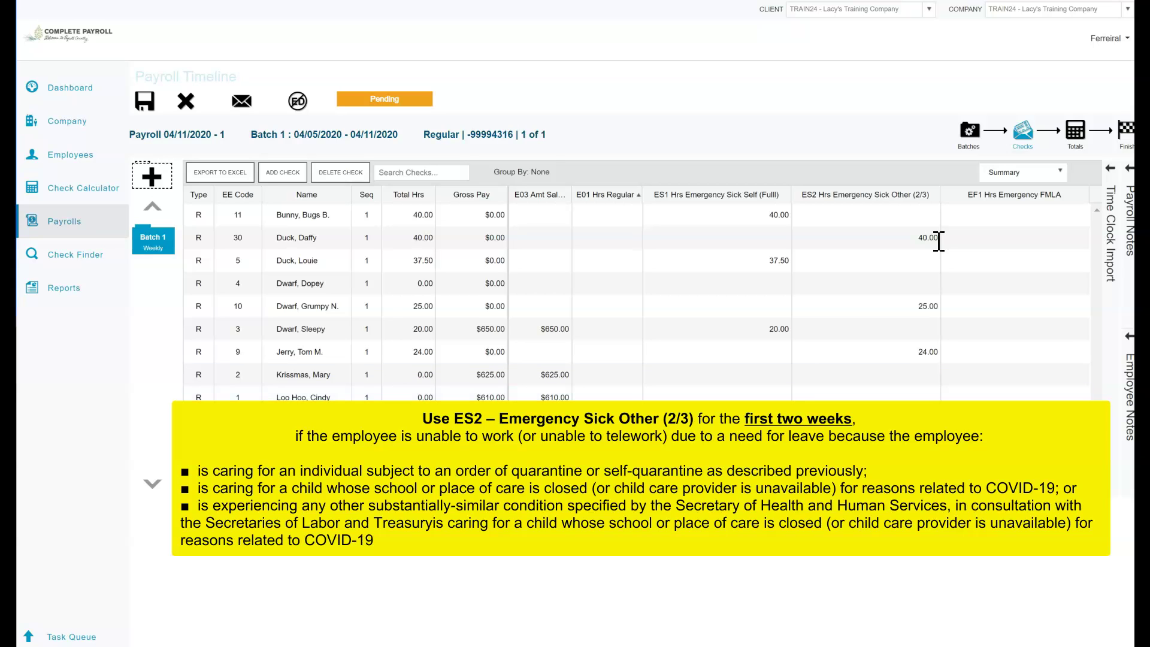
- Enter 37.5 hours of EF1 Emergency FMLA for the fourth check row
left_click(1004, 214)
key("Down")
key("Down")
key("Down")
key("Down")
key("Down")
key("Down")
key("Down")
key("Down")
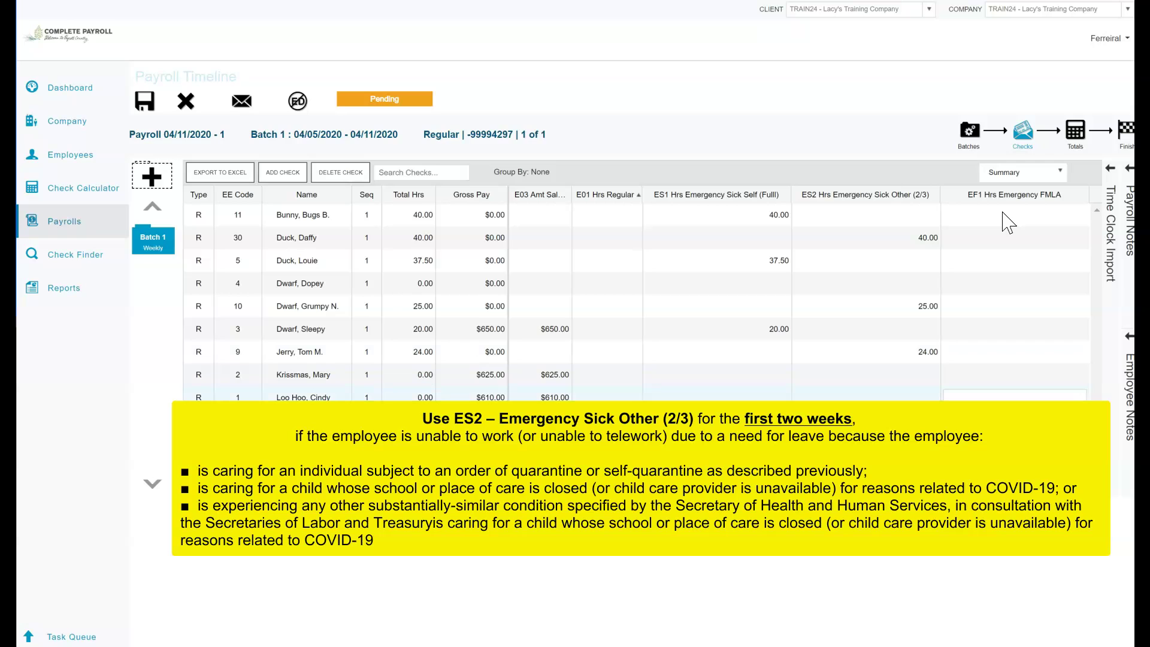
key("Up")
key("Up")
key("Up")
key("Up")
key("Up")
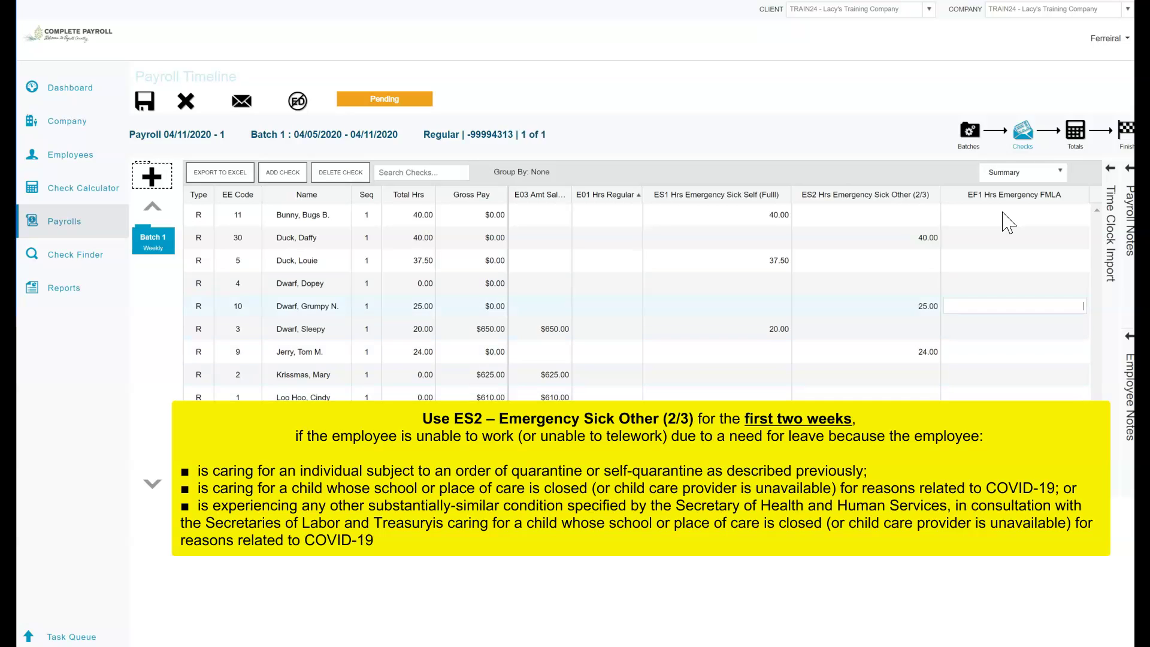
type("37")
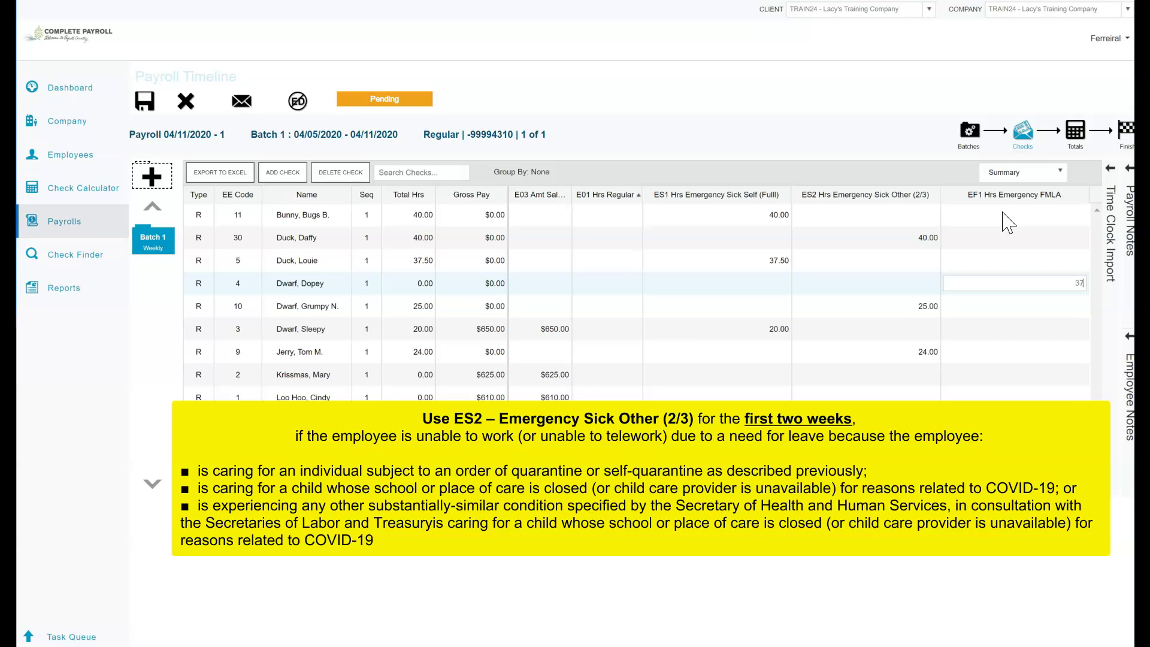
type(".5")
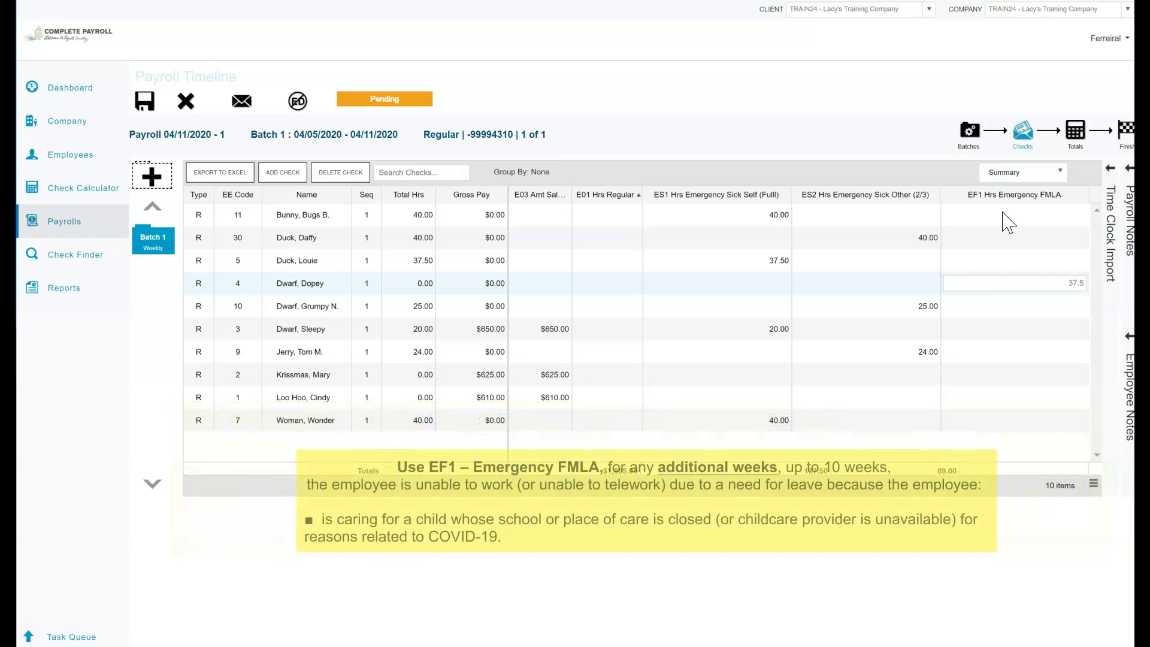
key("Down")
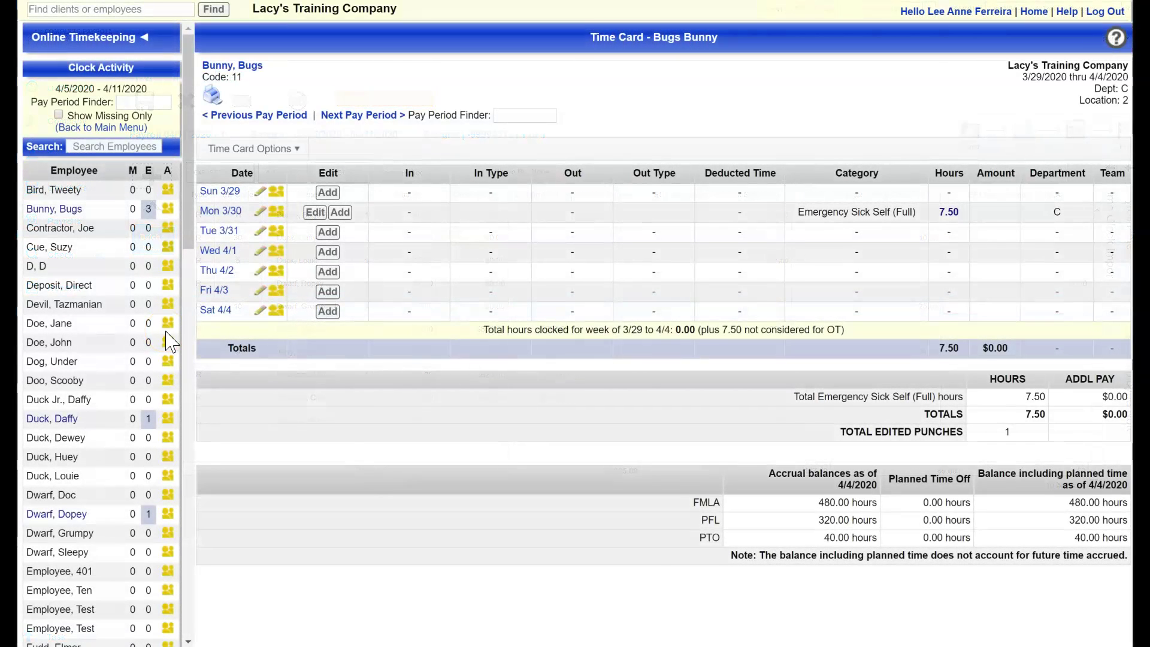
- In the Online Timekeeping time card, add and save a Tue 3/31 entry of 7.5 hours in the category Emergency Sick Self (Full)
left_click(328, 233)
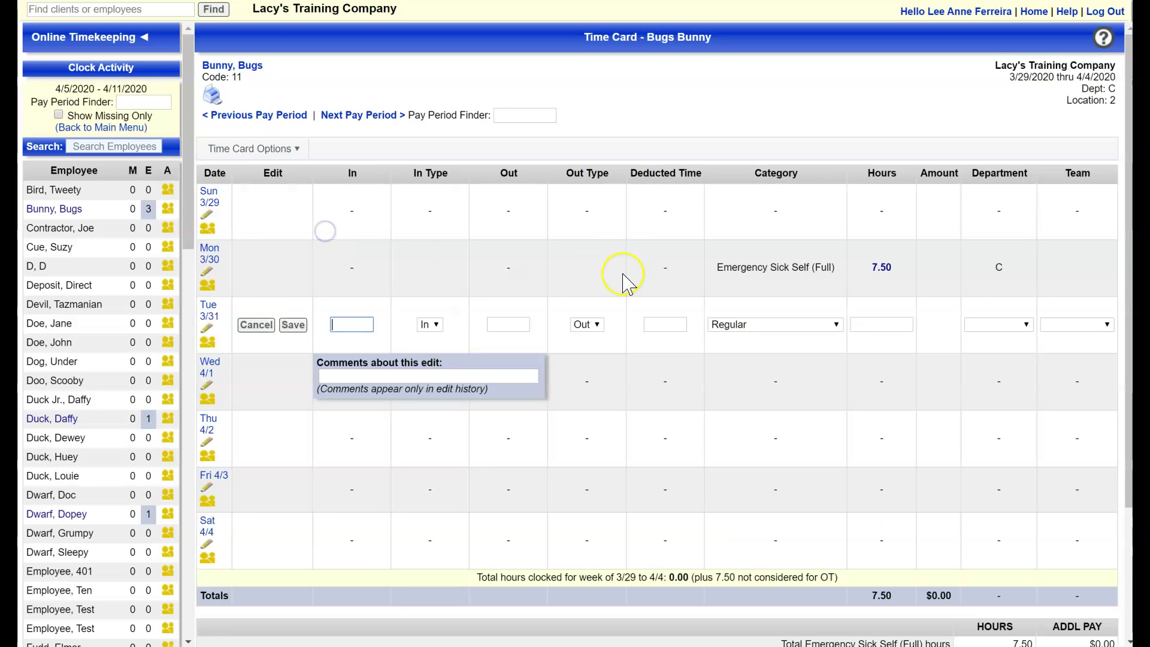
left_click(837, 324)
left_click_drag(841, 224, 845, 321)
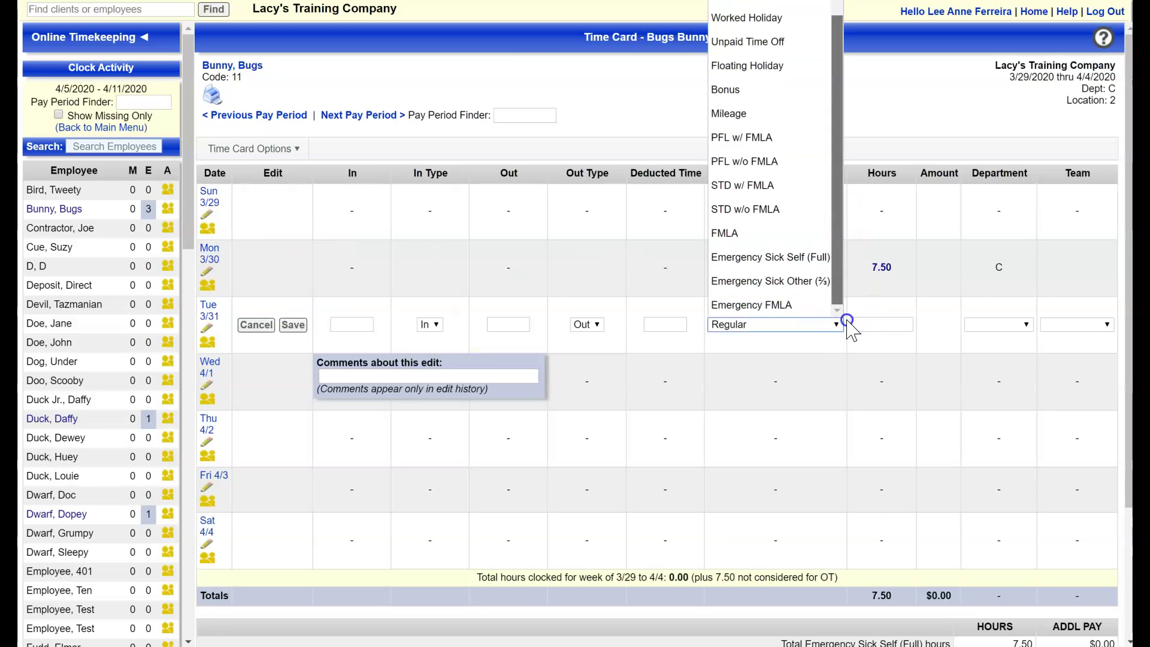
left_click(794, 259)
left_click(886, 331)
type("7.5")
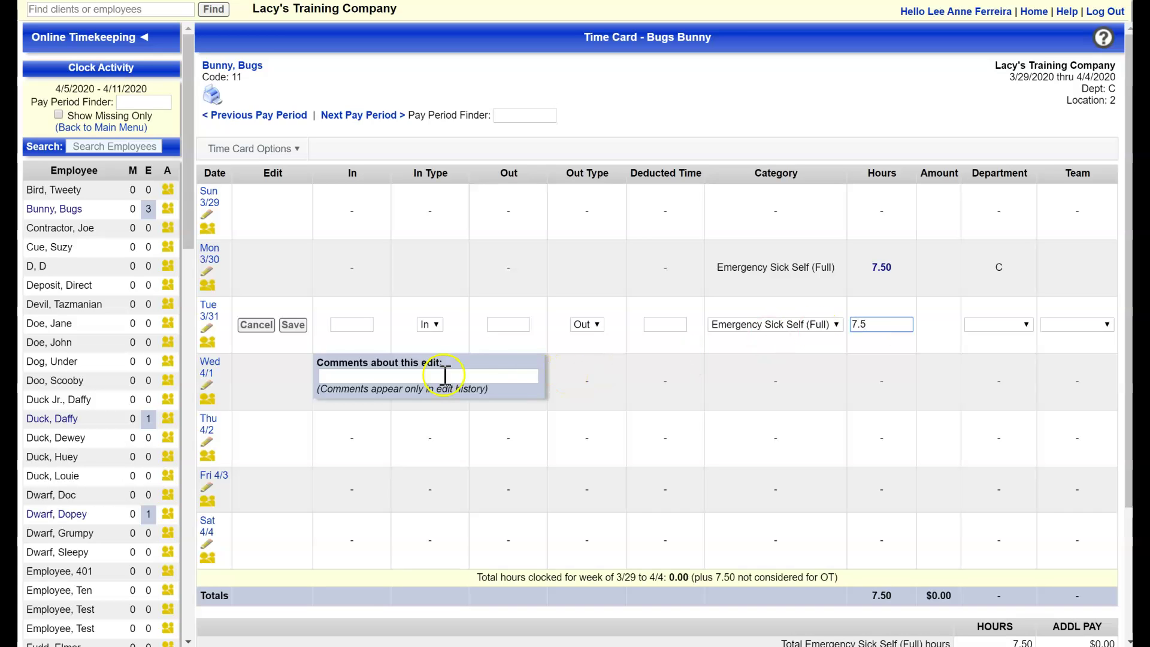
left_click(293, 324)
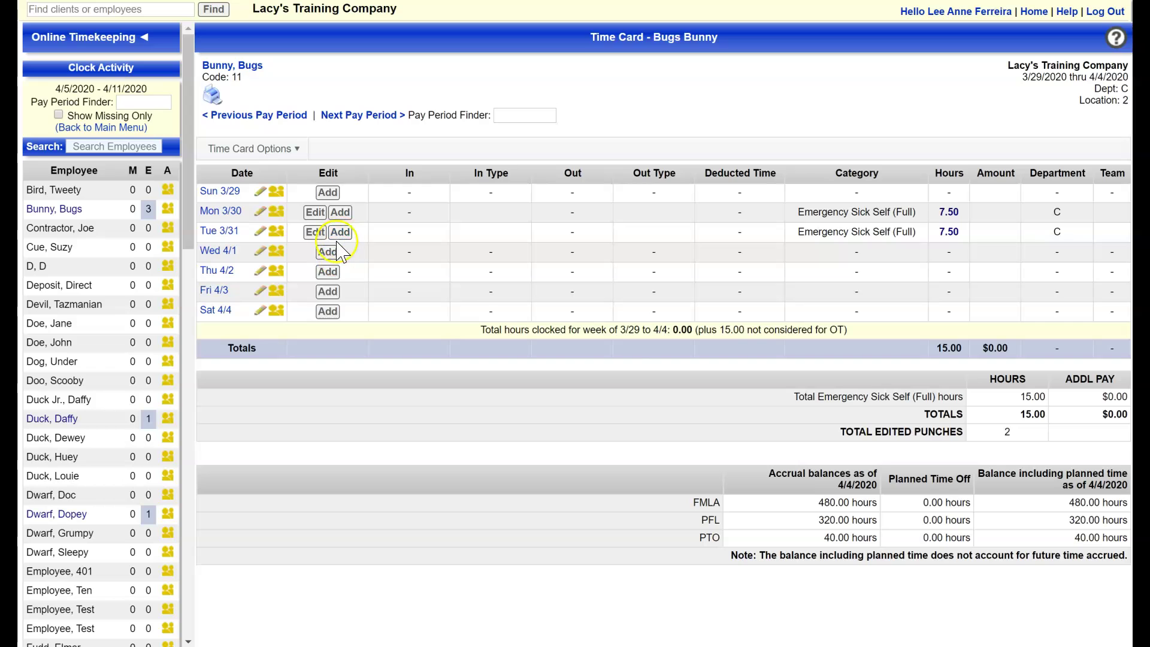
- Add a Wed 4/1 time card entry of 7.5 hours in the category Emergency Sick Self (Full)
left_click(334, 248)
left_click(835, 382)
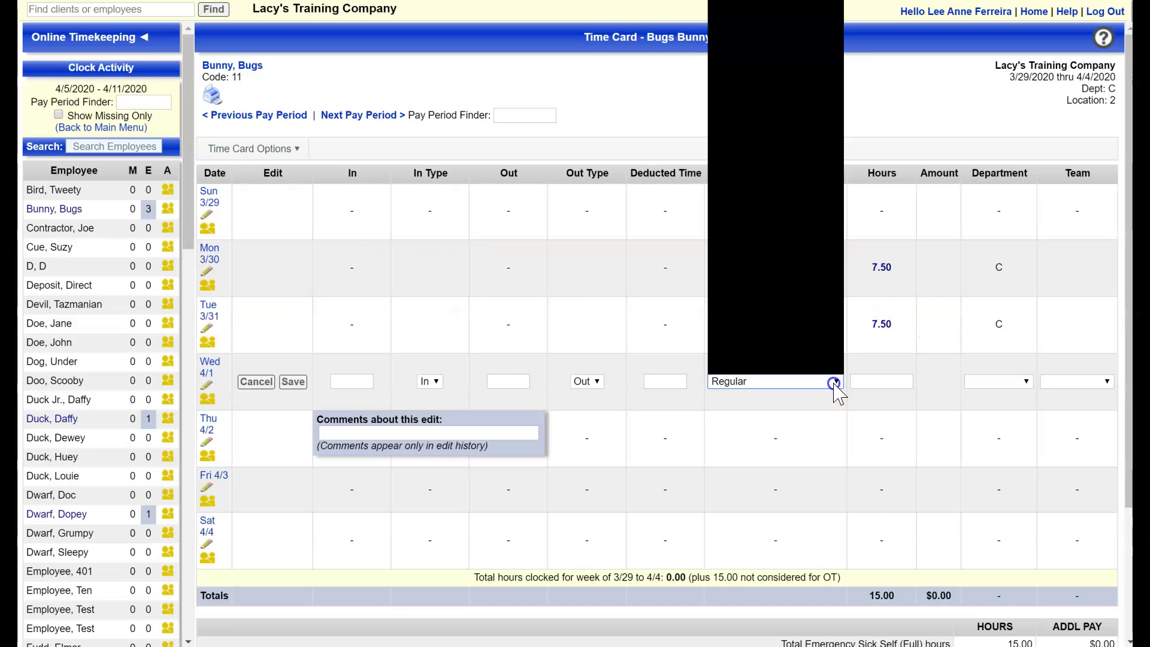
left_click(886, 381)
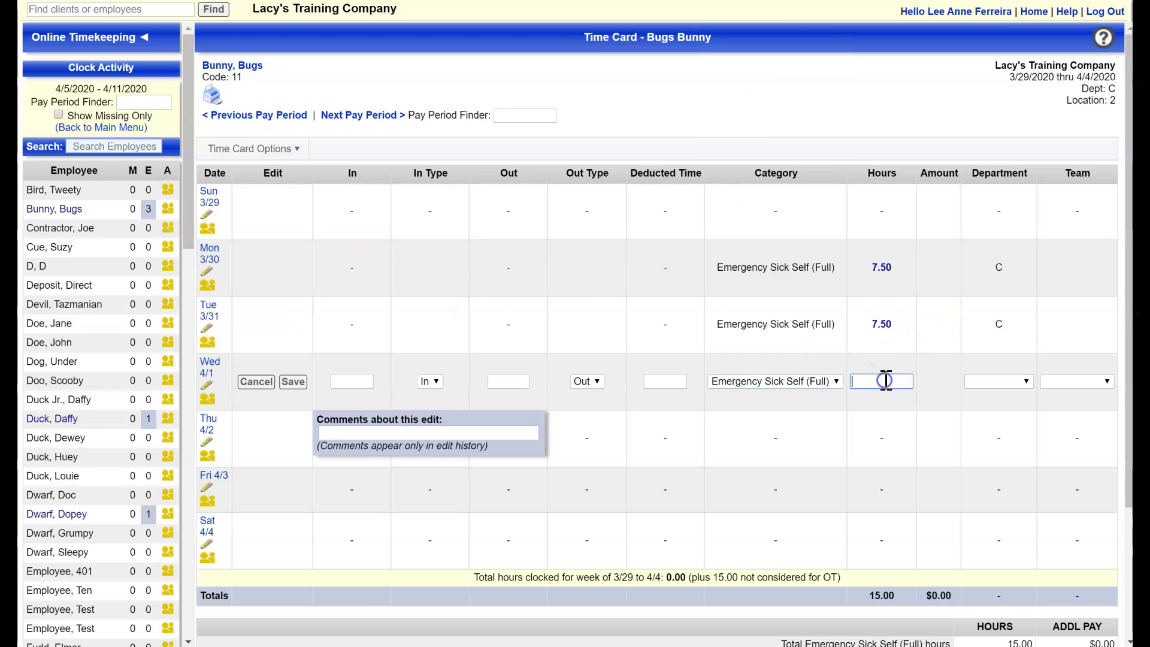
type("7.5")
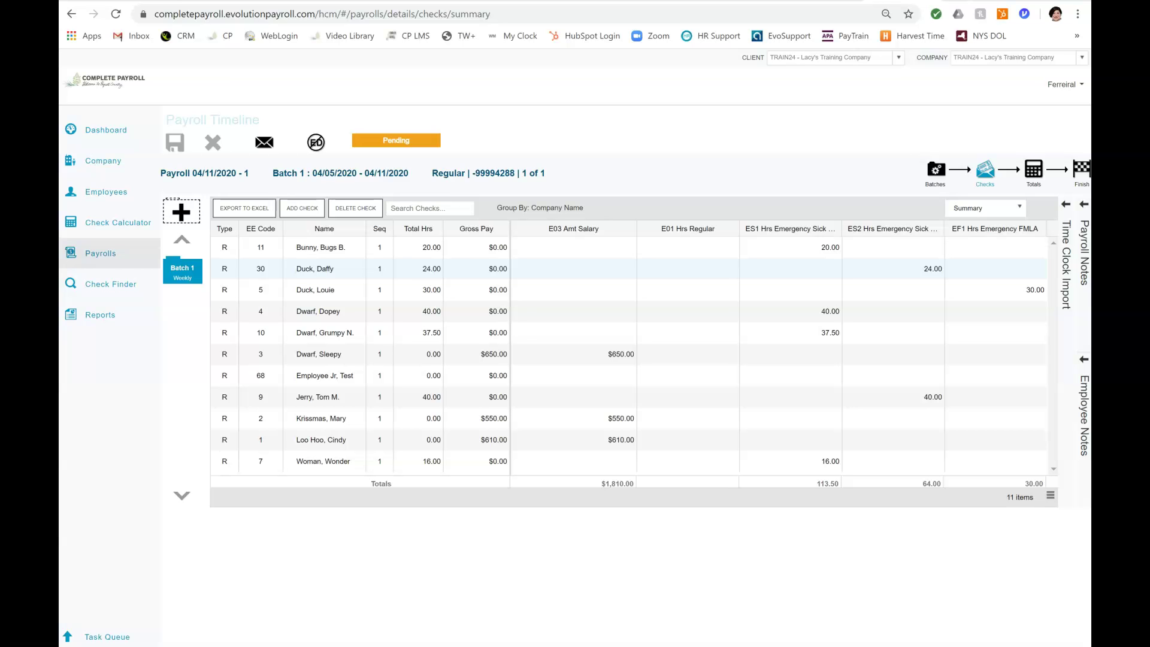
- In the payroll batch, create a second check for the employee in the second row and enter 16 hours of E01 Regular on it
left_click(301, 208)
left_click(641, 446)
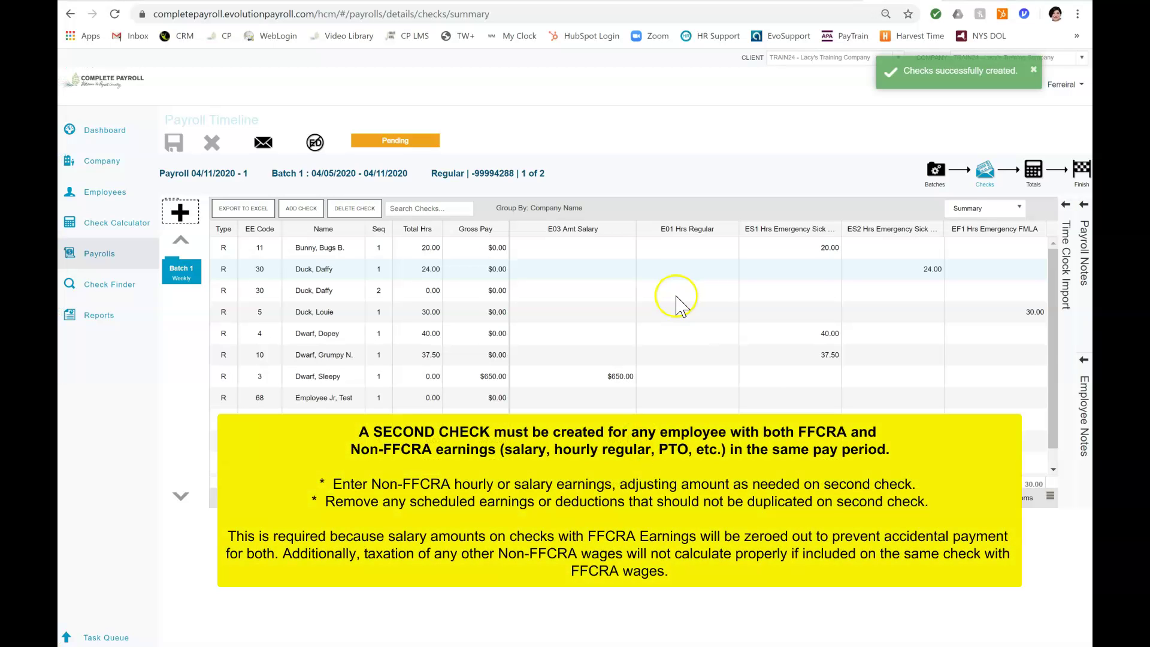
left_click(677, 293)
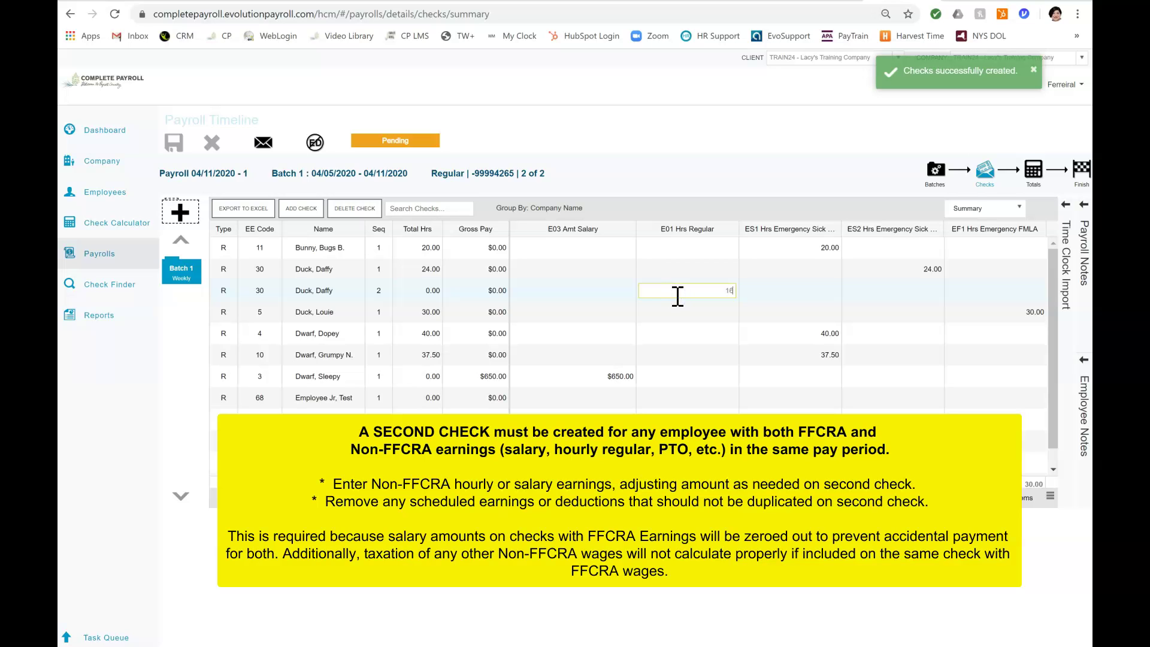
left_click(675, 288)
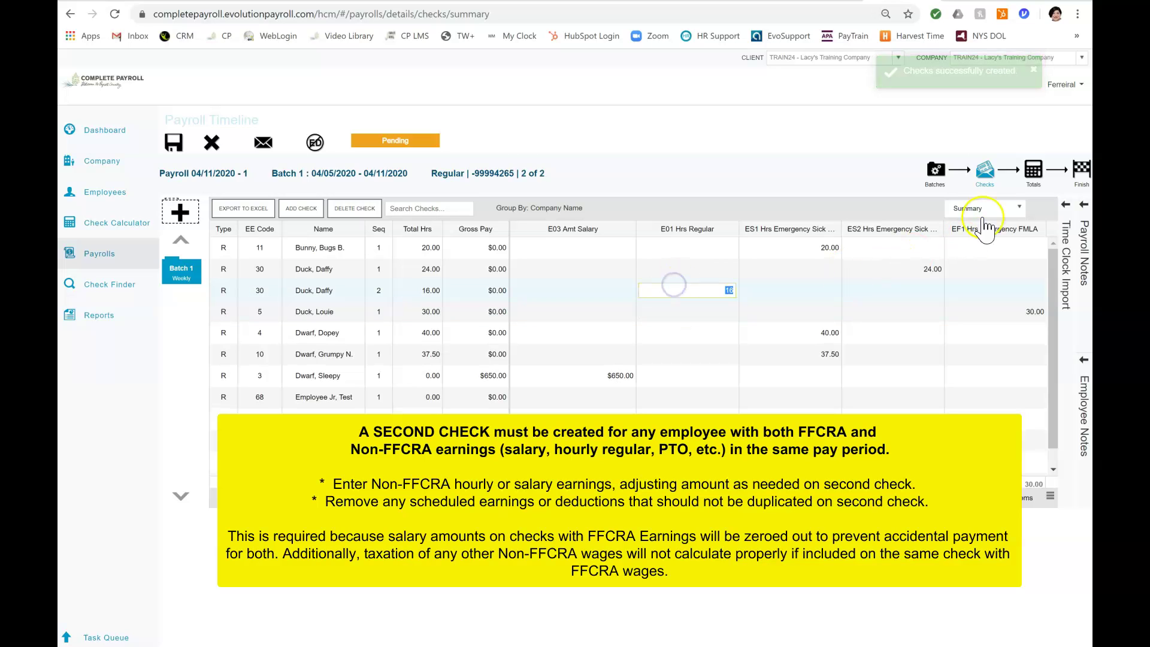
- Open the second check in Detail view and delete its D50 Pretax Health check line
left_click(1018, 208)
left_click(986, 252)
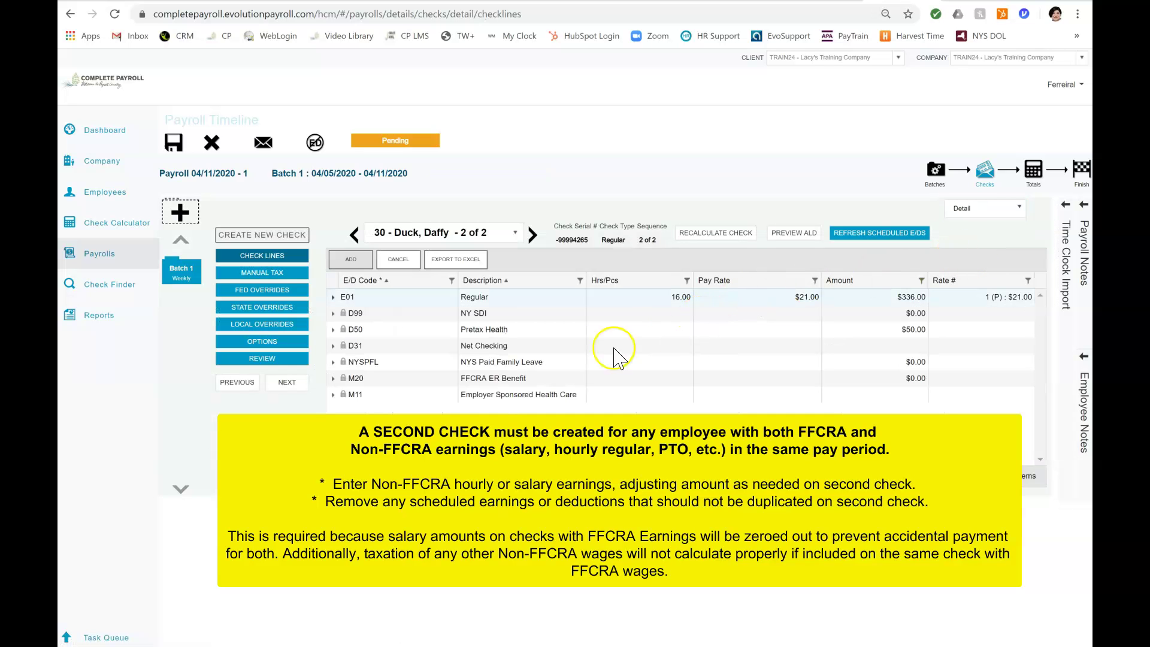
left_click(503, 329)
left_click(400, 259)
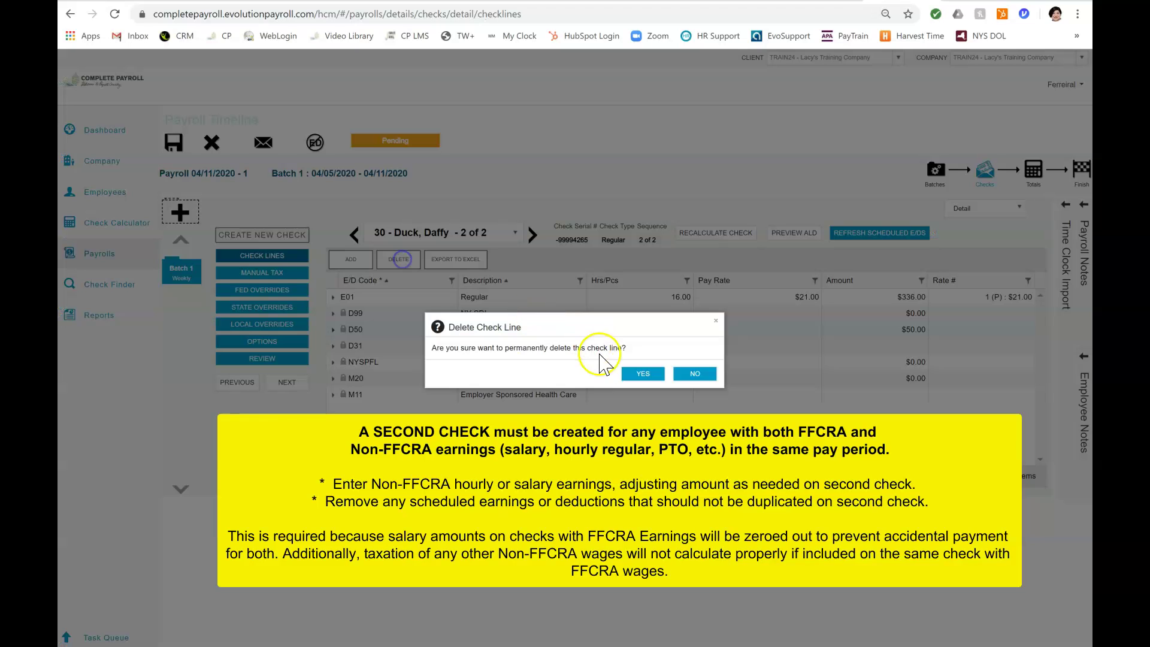
left_click(643, 373)
- Delete the M20 FFCRA ER Benefit and M11 Employer Sponsored Health Care lines from the second check, and return to the Summary view
left_click(492, 362)
left_click(398, 259)
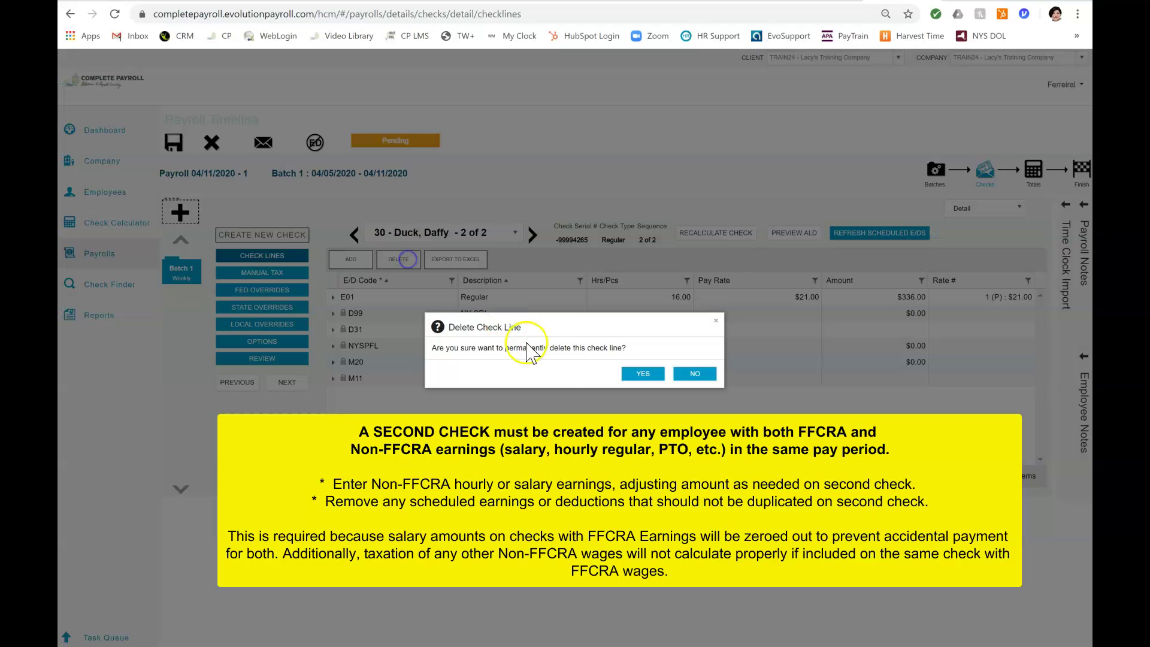
left_click(619, 376)
left_click(527, 363)
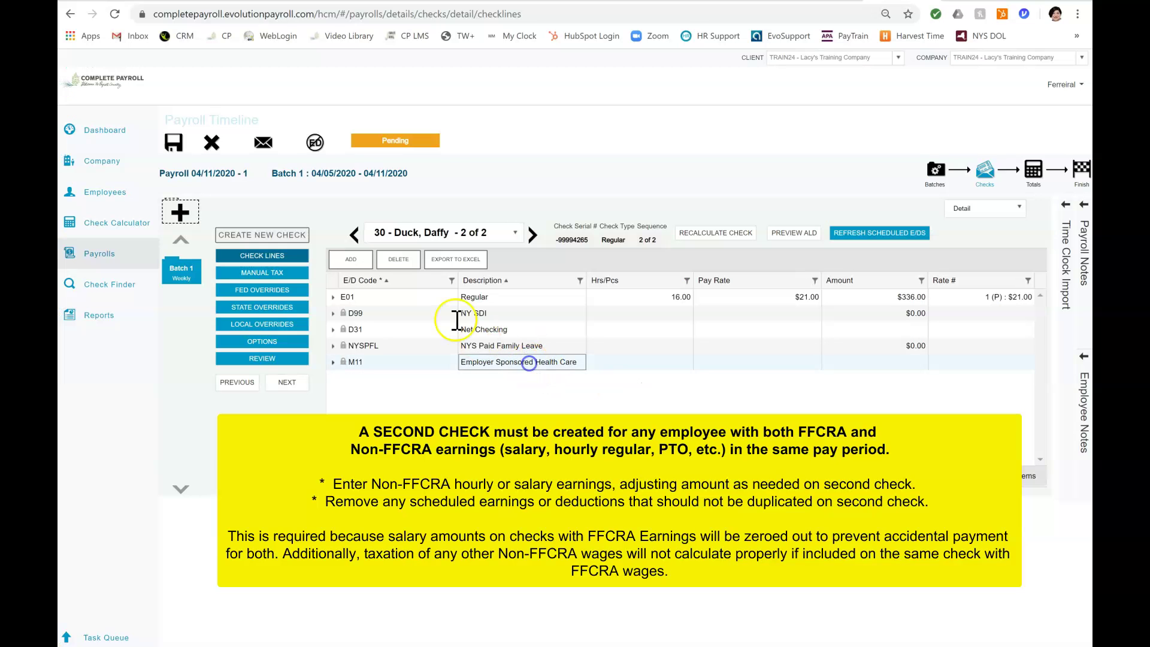
left_click(402, 260)
left_click(650, 374)
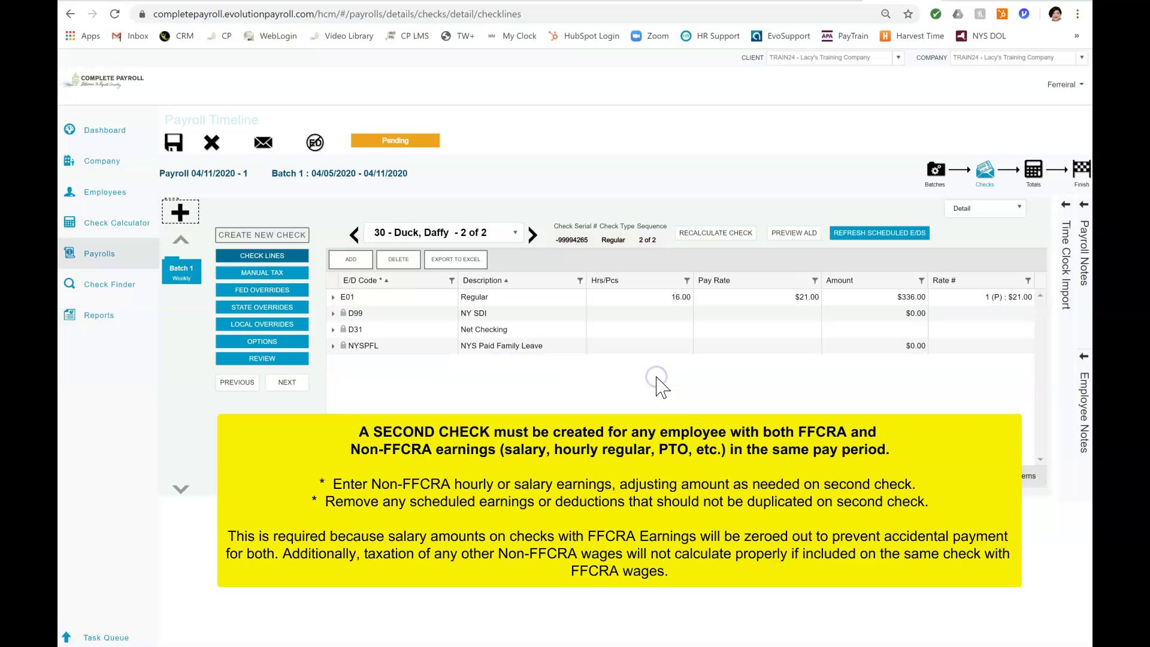
left_click(1019, 208)
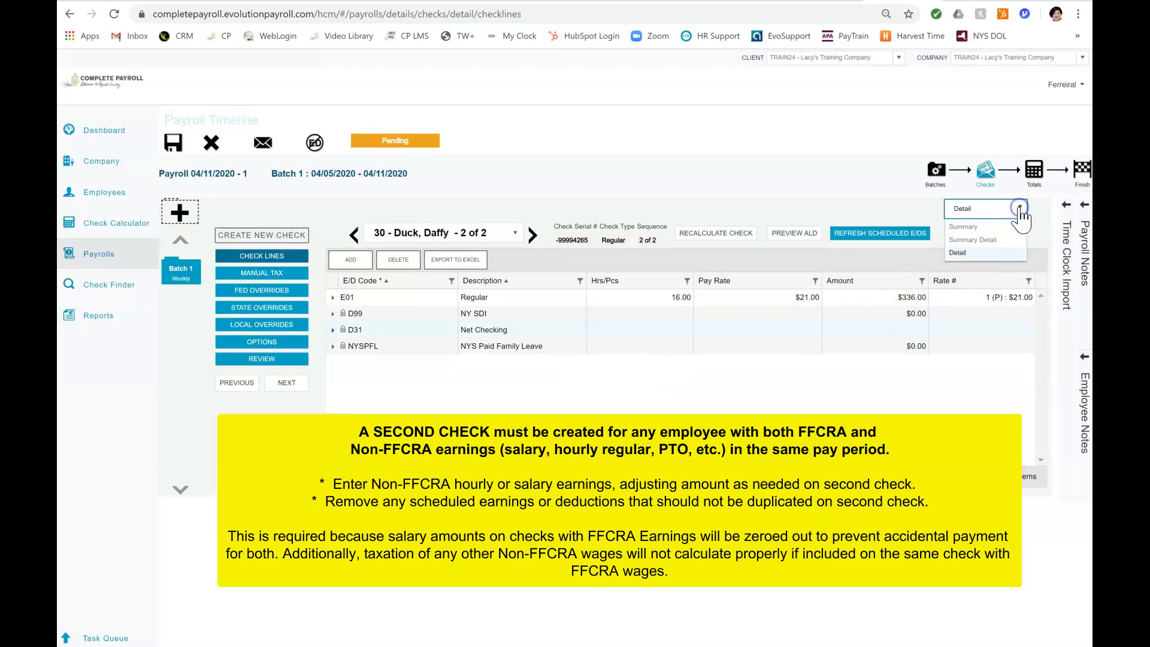
left_click(966, 227)
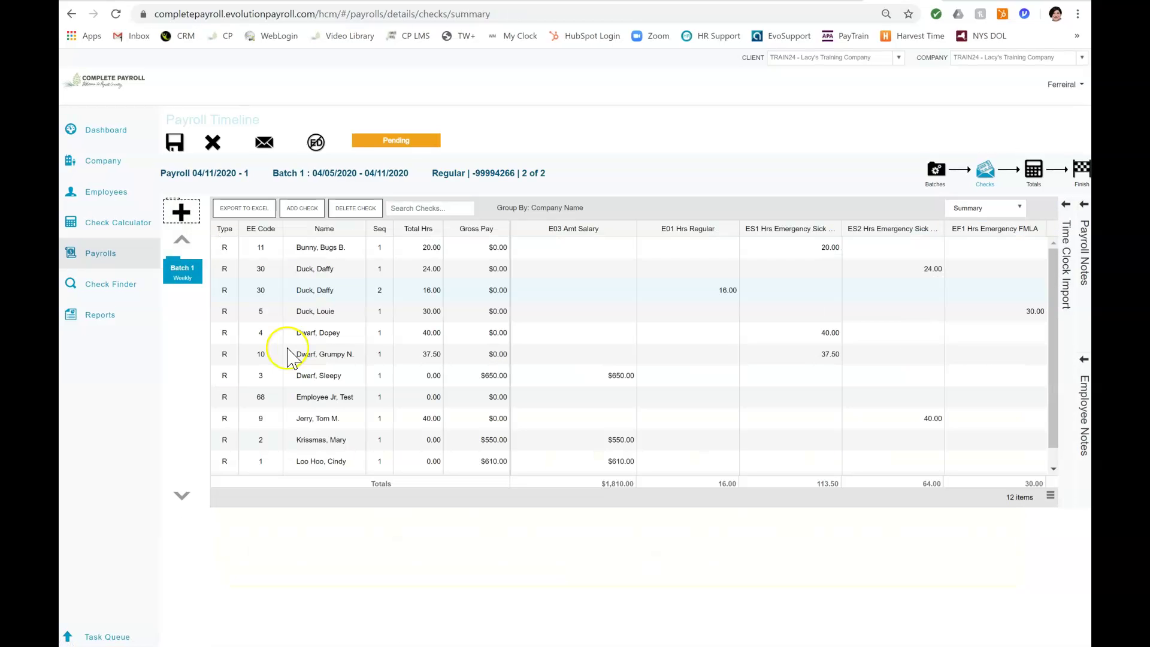